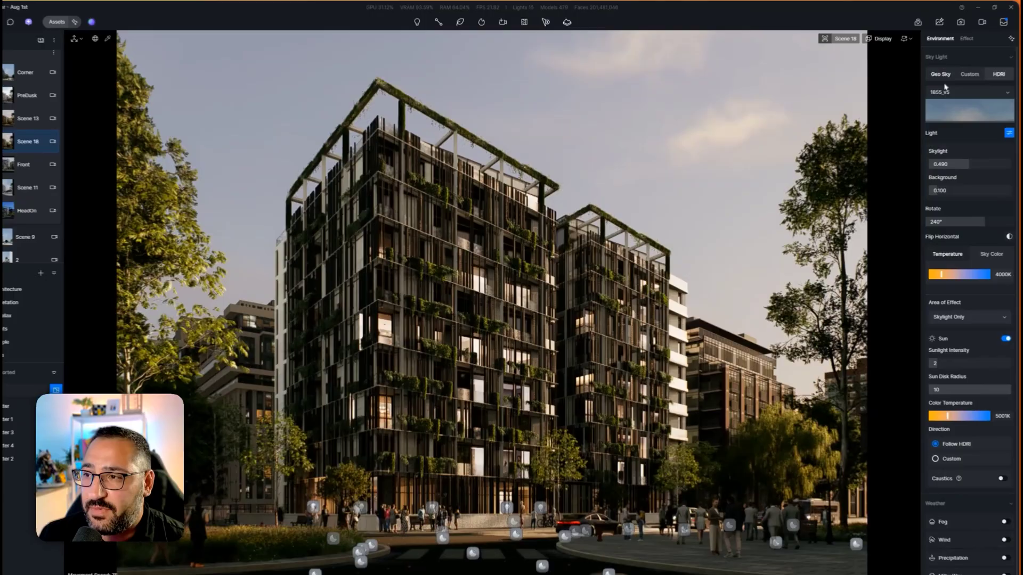
# - Switch the sky light to Geo Sky and set the time to 02:16 PM with a north offset of -32.5°
pyautogui.click(940, 75)
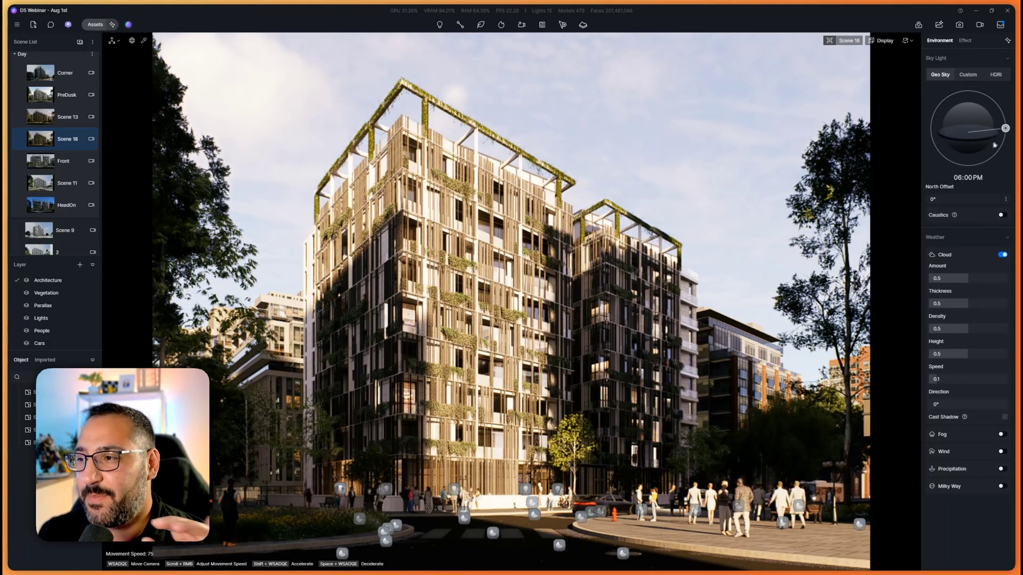
pyautogui.moveTo(996, 144); pyautogui.dragTo(984, 109)
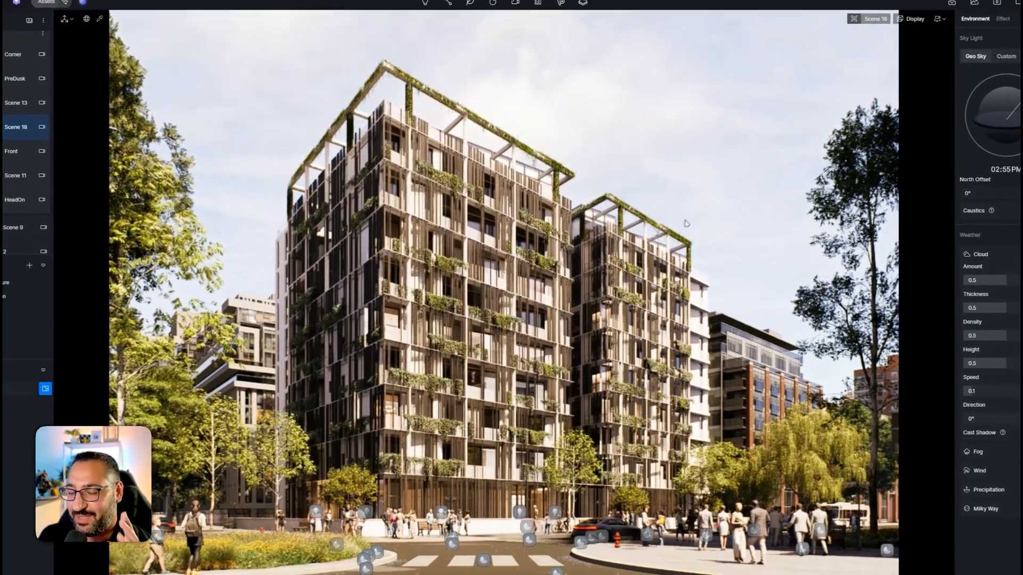
pyautogui.moveTo(979, 193); pyautogui.dragTo(951, 206)
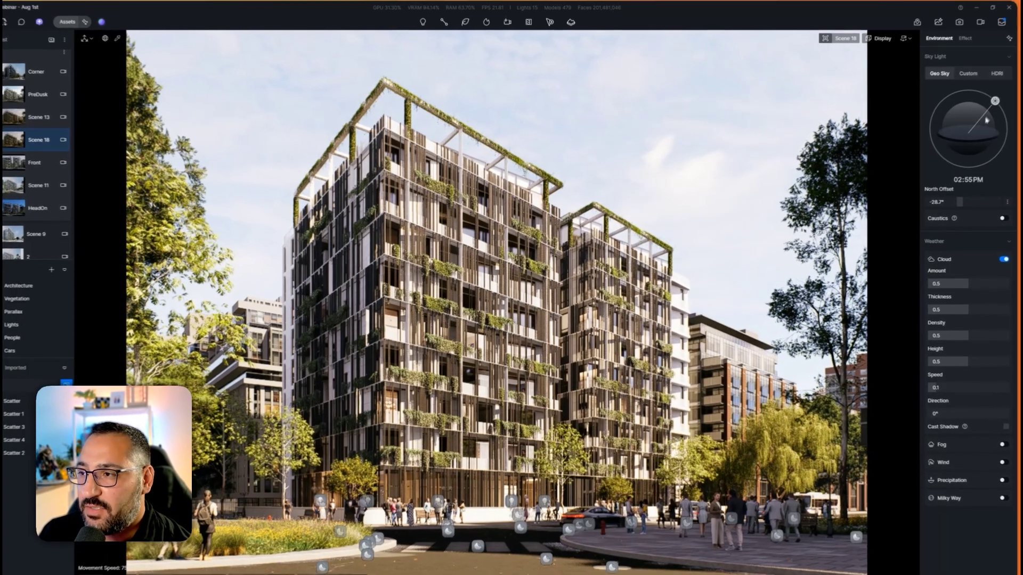
pyautogui.moveTo(994, 101)
pyautogui.mouseDown()
pyautogui.moveTo(978, 93)
pyautogui.moveTo(990, 97)
pyautogui.mouseUp()
pyautogui.moveTo(963, 207); pyautogui.dragTo(958, 207)
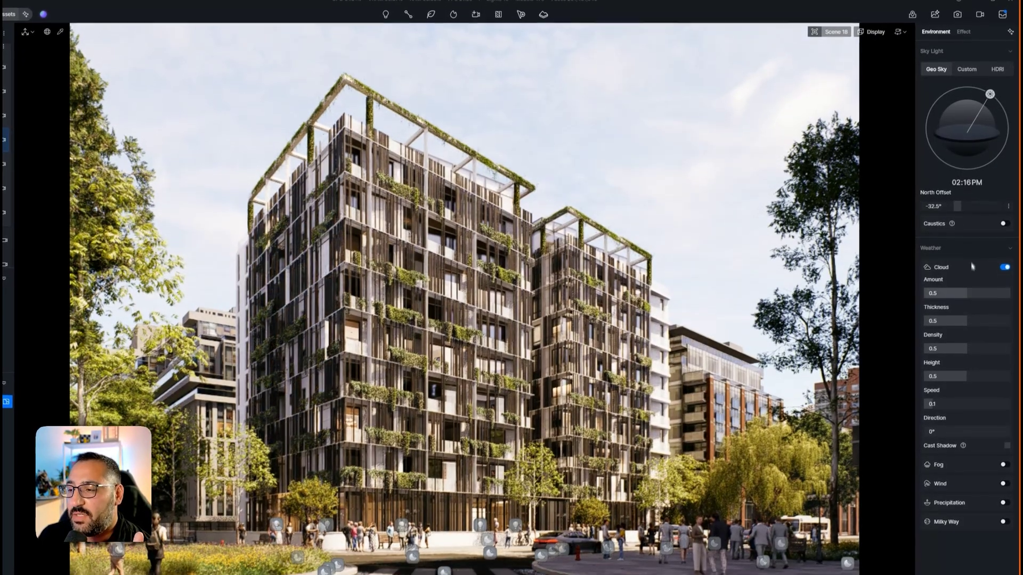
# - Set the cloud thickness to 0.71 and the cloud density to 0.4
pyautogui.moveTo(963, 296); pyautogui.dragTo(983, 268)
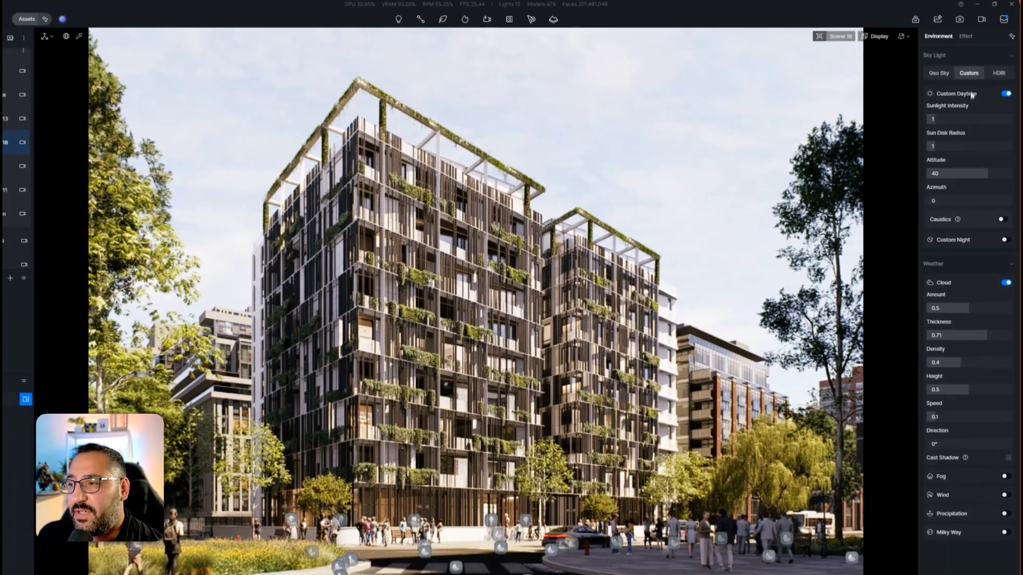
# - Switch the sky light to Custom with a sunlight intensity of 3.05, and compare it with the Geo Sky lighting
pyautogui.click(968, 75)
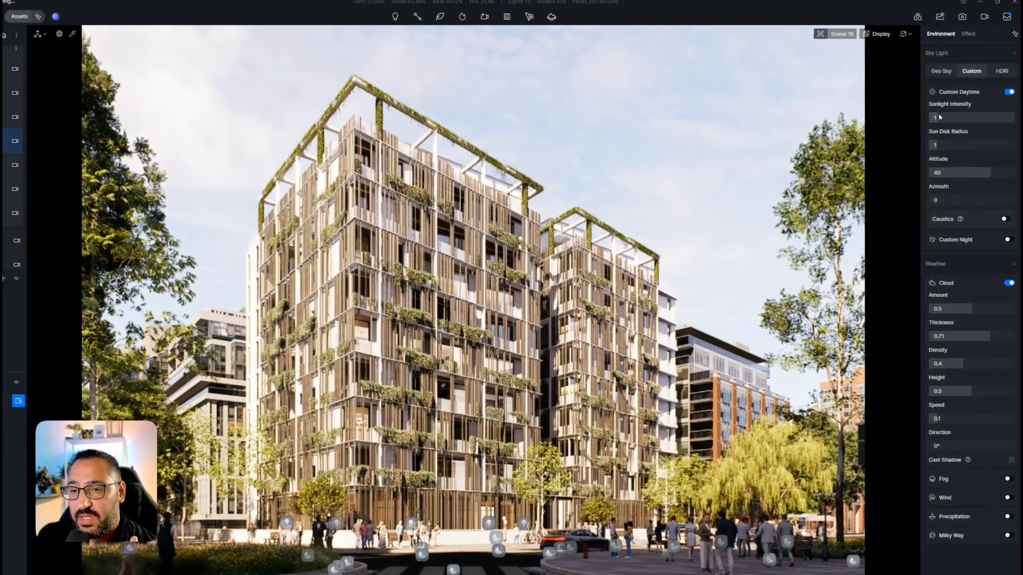
pyautogui.moveTo(938, 117)
pyautogui.mouseDown()
pyautogui.moveTo(962, 115)
pyautogui.moveTo(954, 117)
pyautogui.mouseUp()
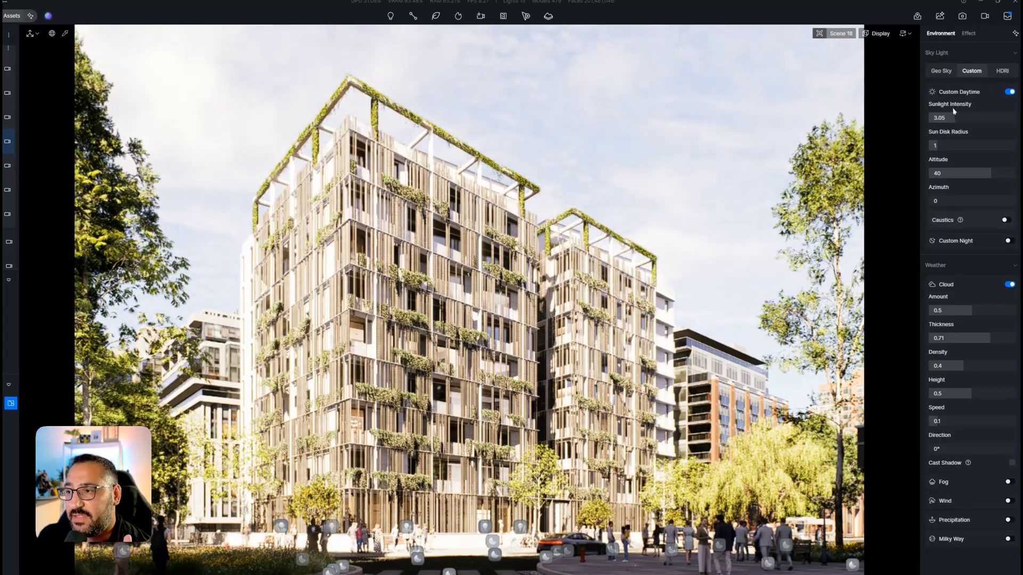
pyautogui.click(949, 73)
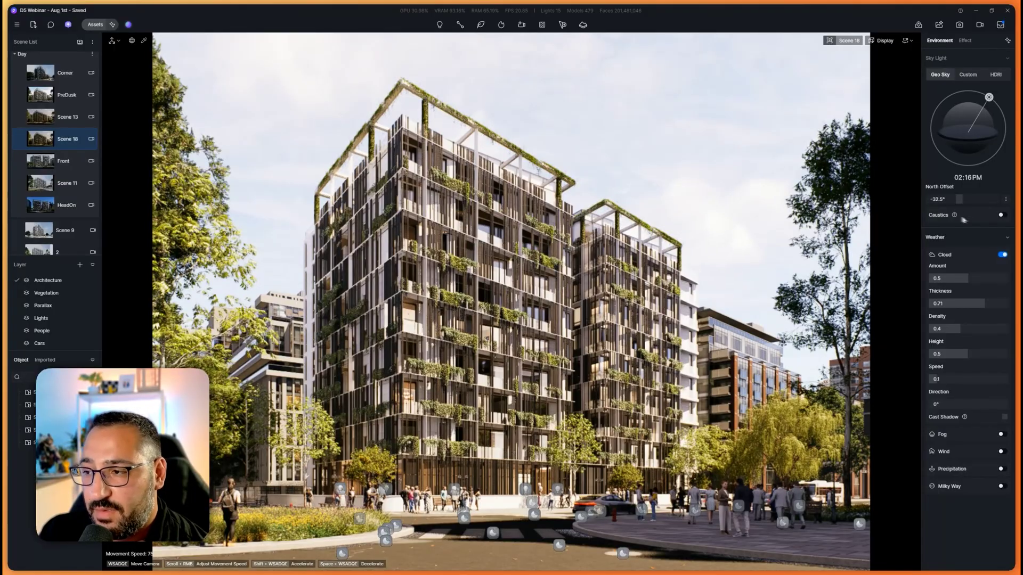
pyautogui.click(969, 75)
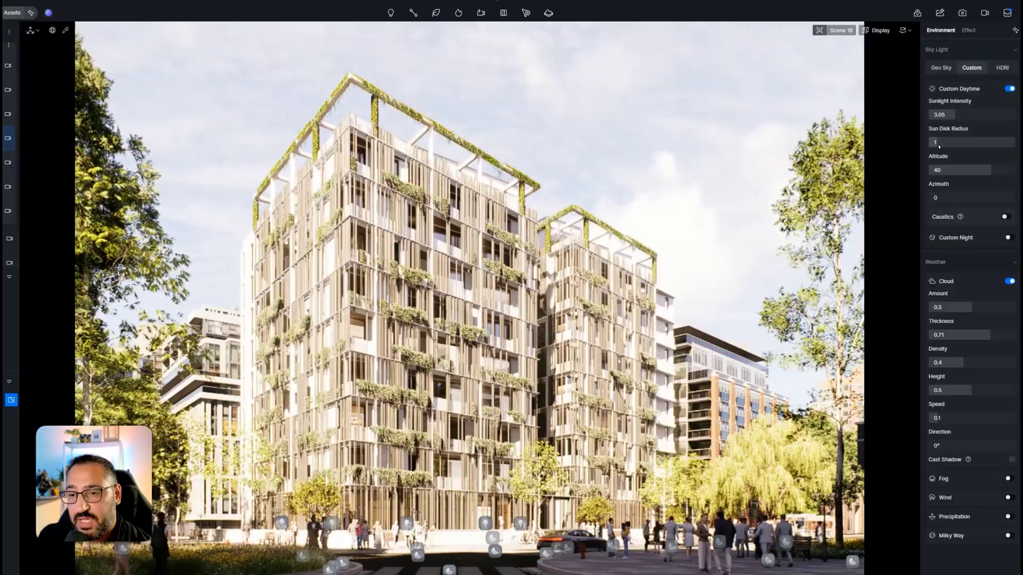
# - Try larger sun disk radii, ending with a radius of 0 and a sunlight intensity of 0.65
pyautogui.moveTo(937, 142); pyautogui.dragTo(1010, 143)
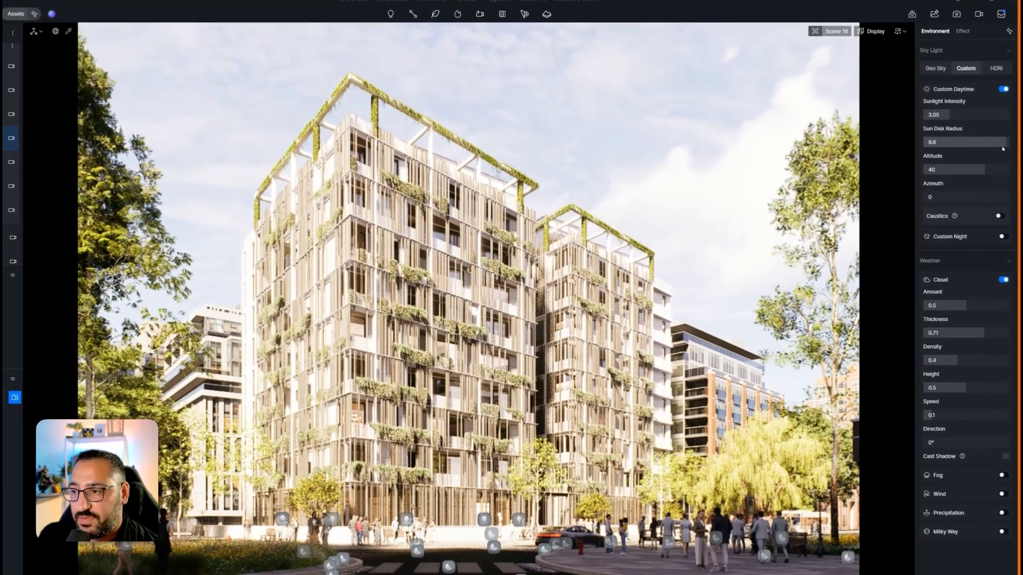
pyautogui.moveTo(1001, 144); pyautogui.dragTo(1011, 144)
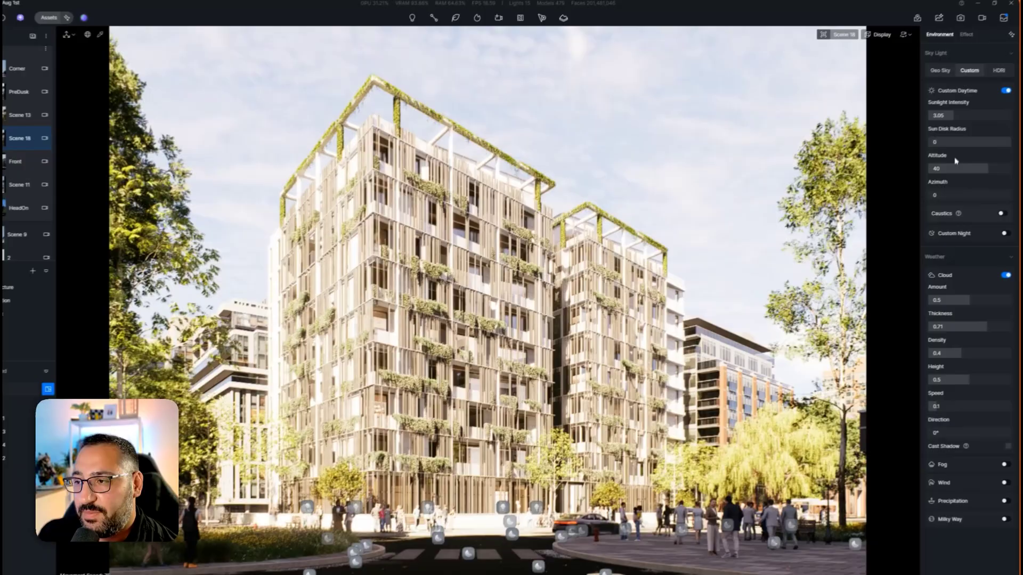
pyautogui.moveTo(944, 146); pyautogui.dragTo(1002, 144)
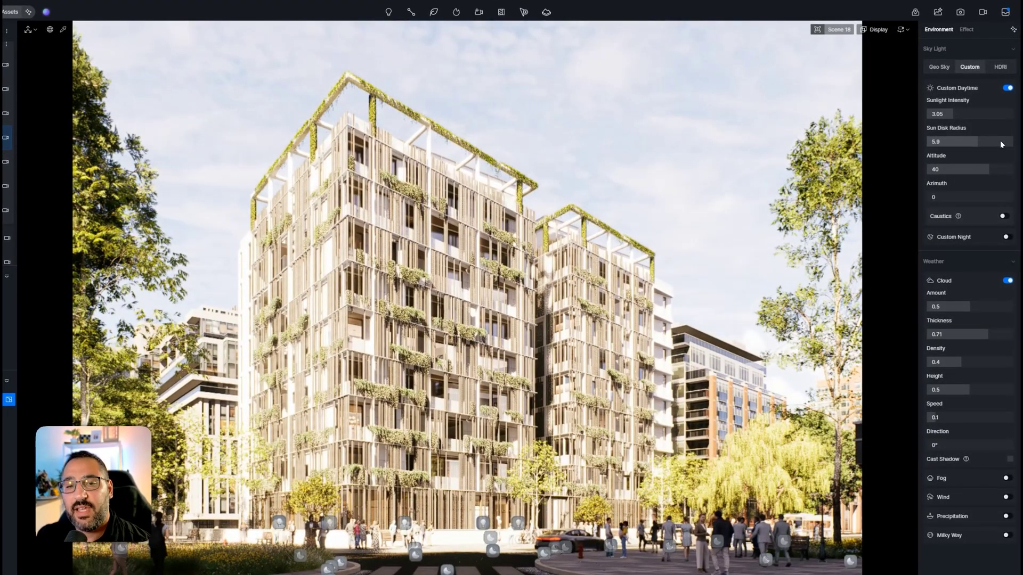
pyautogui.click(952, 114)
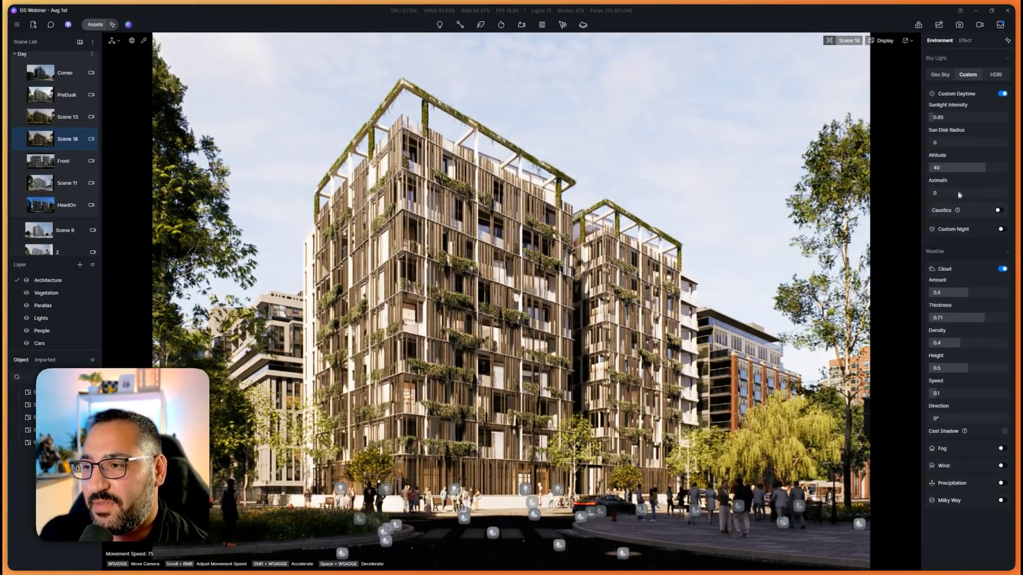
# - Try different sun positions, ending with the custom daytime altitude at 40.5 and the azimuth at 306
pyautogui.moveTo(980, 174)
pyautogui.mouseDown()
pyautogui.moveTo(970, 172)
pyautogui.moveTo(982, 168)
pyautogui.mouseUp()
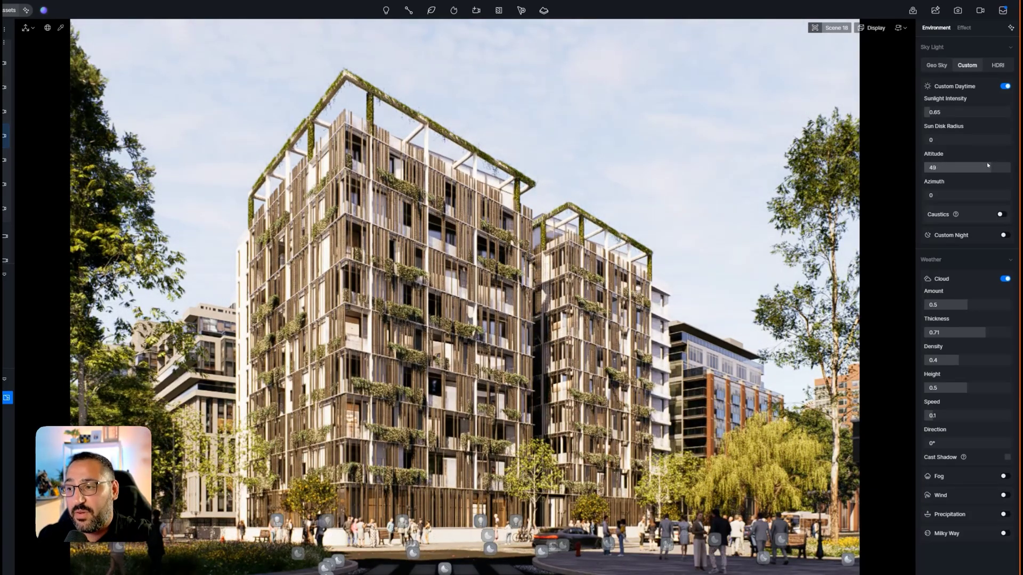
pyautogui.moveTo(988, 165); pyautogui.dragTo(1019, 160)
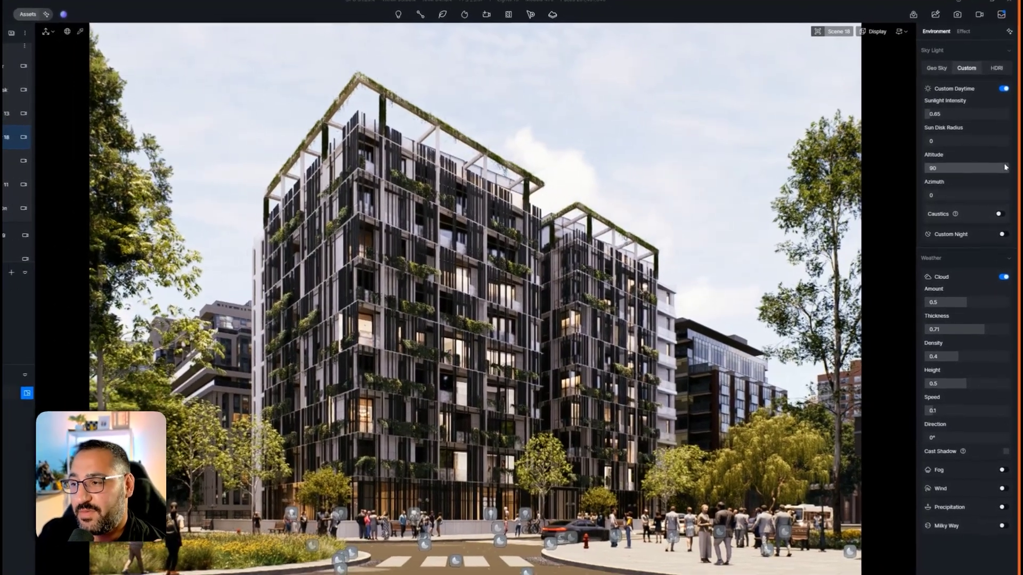
pyautogui.moveTo(1005, 167)
pyautogui.mouseDown()
pyautogui.moveTo(939, 181)
pyautogui.moveTo(1001, 169)
pyautogui.moveTo(985, 168)
pyautogui.mouseUp()
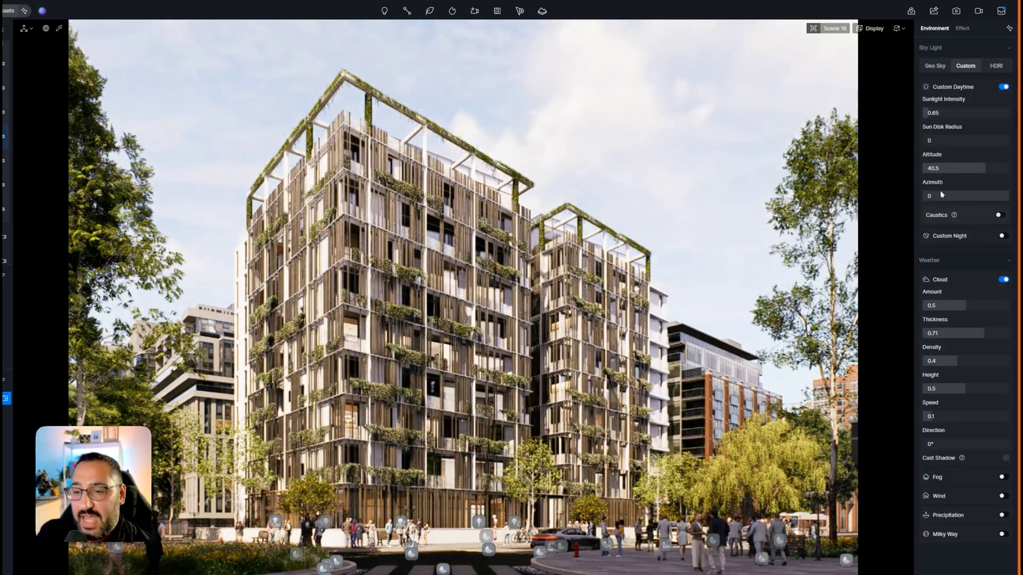
pyautogui.moveTo(938, 197); pyautogui.dragTo(975, 201)
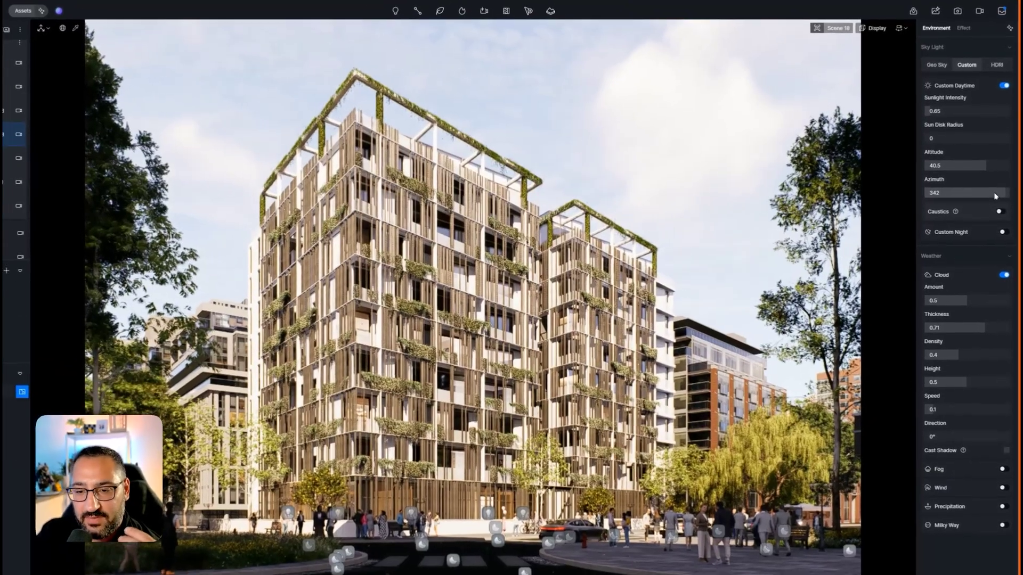
pyautogui.moveTo(994, 195)
pyautogui.mouseDown()
pyautogui.moveTo(943, 198)
pyautogui.moveTo(996, 195)
pyautogui.mouseUp()
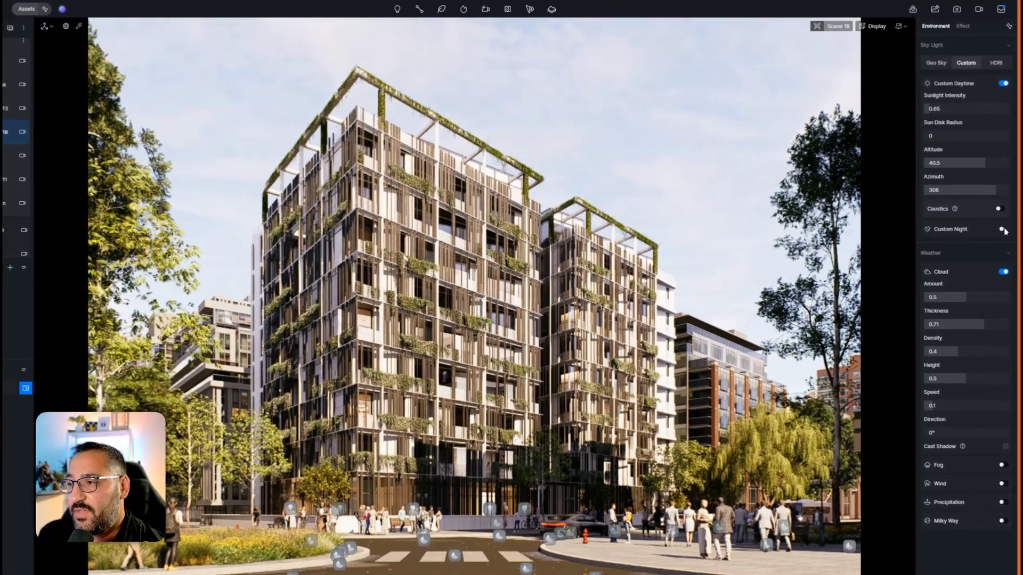
# - Replace Custom Daytime with Custom Night, using a moonlight intensity of 7.5 and a moon disk radius of 5.1
pyautogui.click(1000, 229)
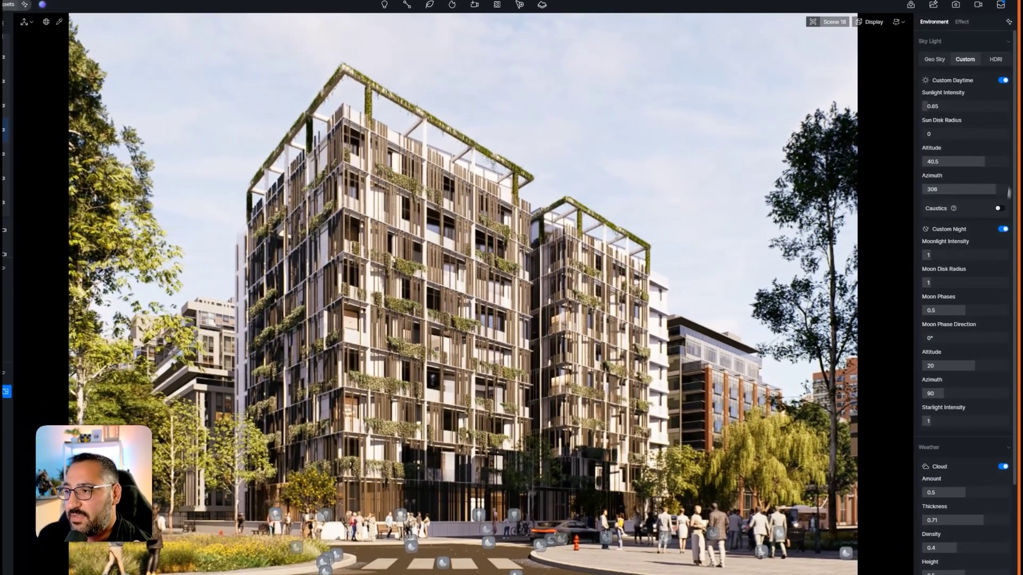
pyautogui.click(1003, 81)
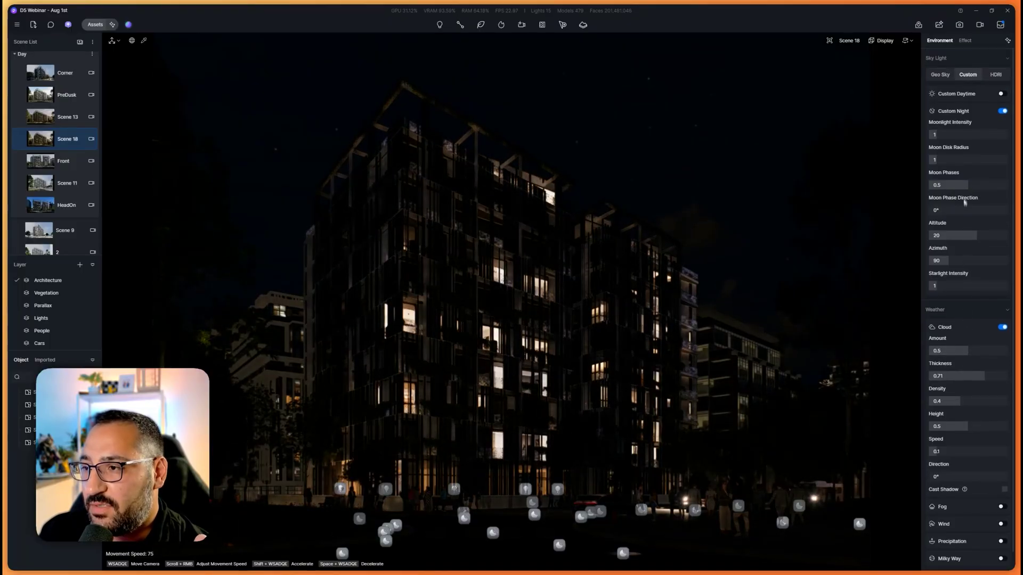
pyautogui.moveTo(937, 115); pyautogui.dragTo(998, 115)
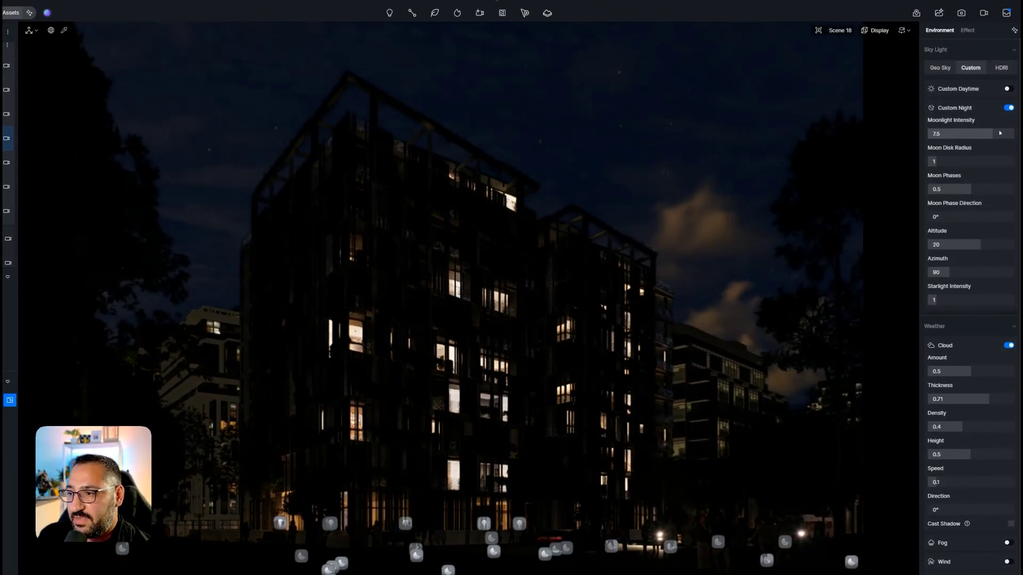
pyautogui.moveTo(945, 162); pyautogui.dragTo(972, 162)
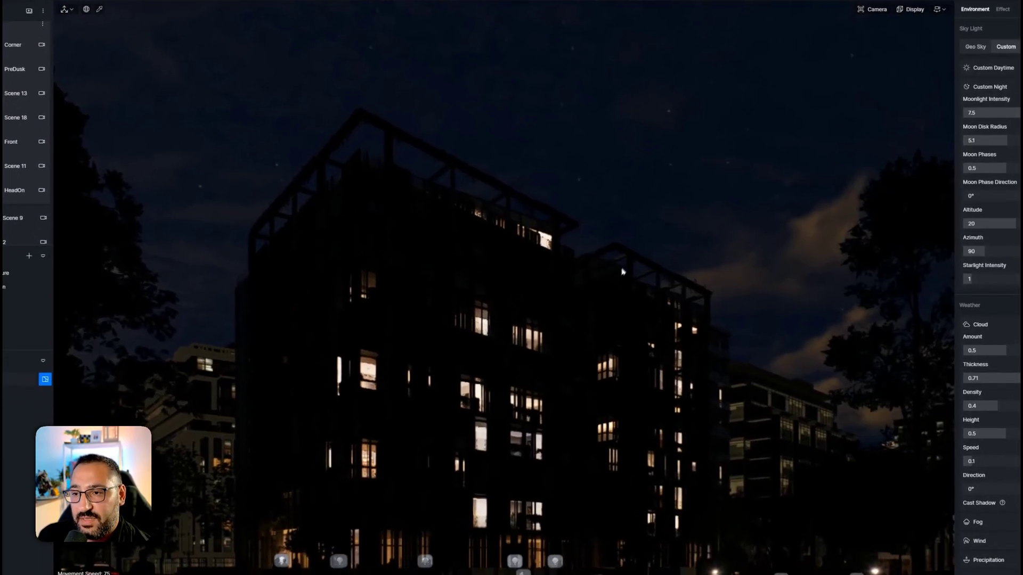
# - Set the camera to perspective view and bring the moon above the city skyline into view
pyautogui.moveTo(622, 271); pyautogui.dragTo(284, 349, button='right')
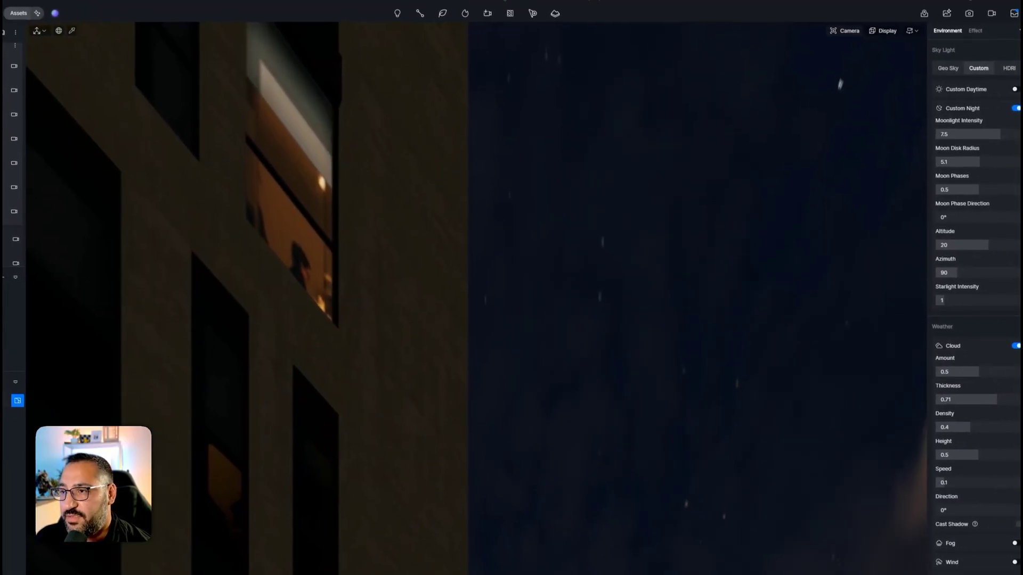
pyautogui.click(852, 42)
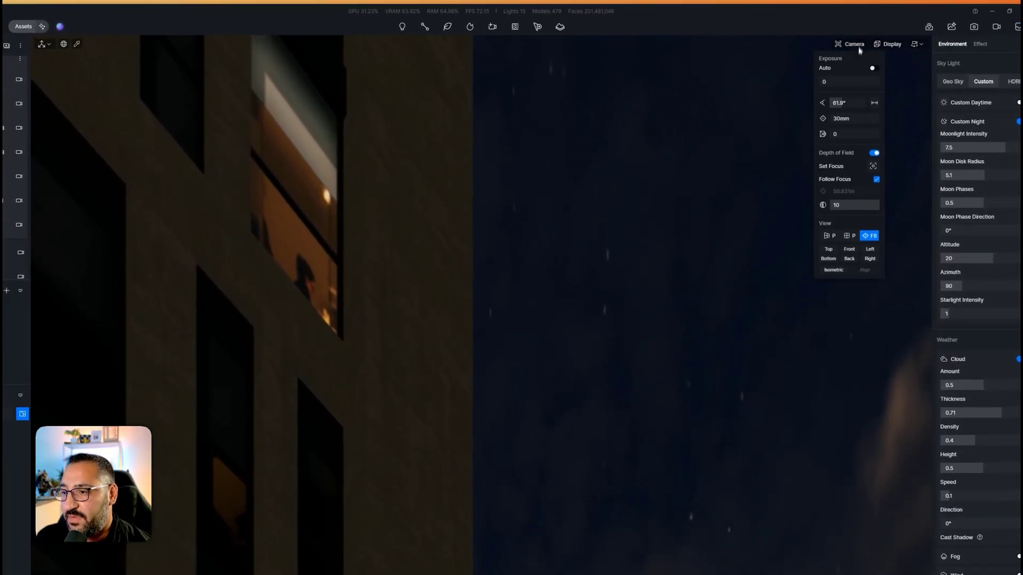
pyautogui.click(829, 234)
pyautogui.moveTo(758, 348); pyautogui.dragTo(450, 138, button='right')
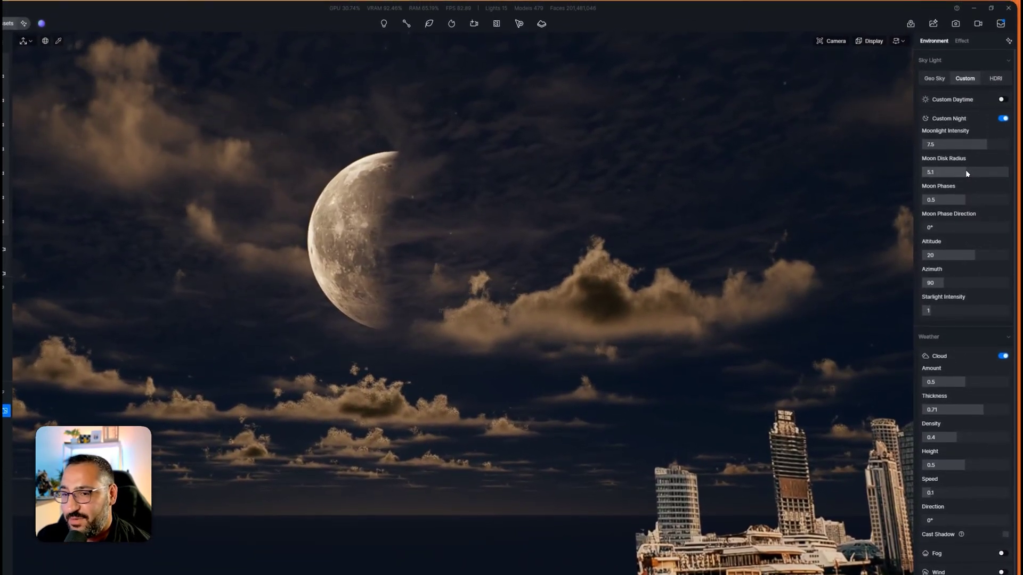
# - Set the moon disk radius to 4.5 and position the moon at altitude 16.4 and azimuth 127.8
pyautogui.moveTo(1021, 168); pyautogui.dragTo(950, 194)
pyautogui.moveTo(490, 288); pyautogui.dragTo(622, 282, button='right')
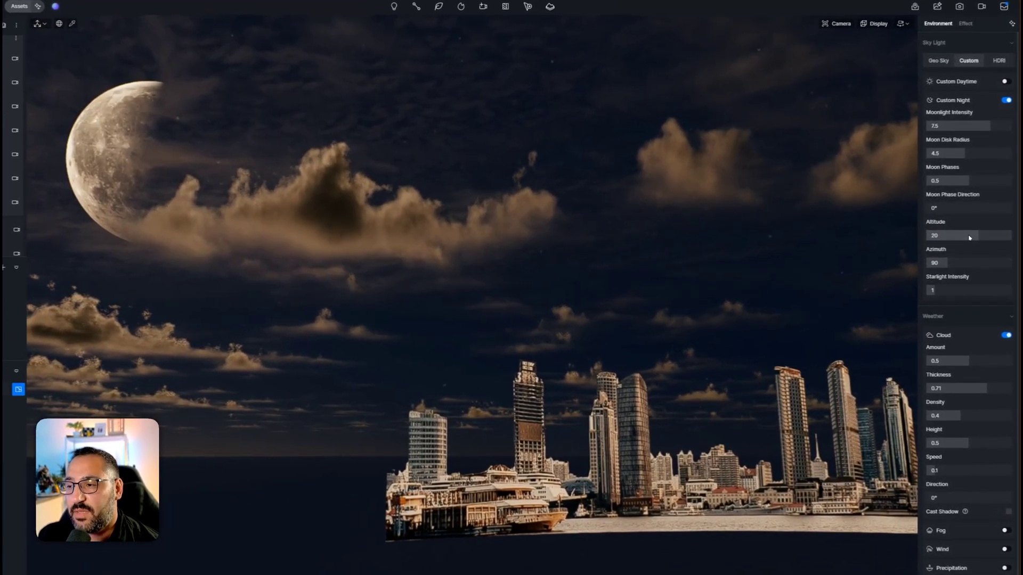
pyautogui.moveTo(968, 237); pyautogui.dragTo(952, 264)
pyautogui.moveTo(767, 263); pyautogui.dragTo(643, 267, button='right')
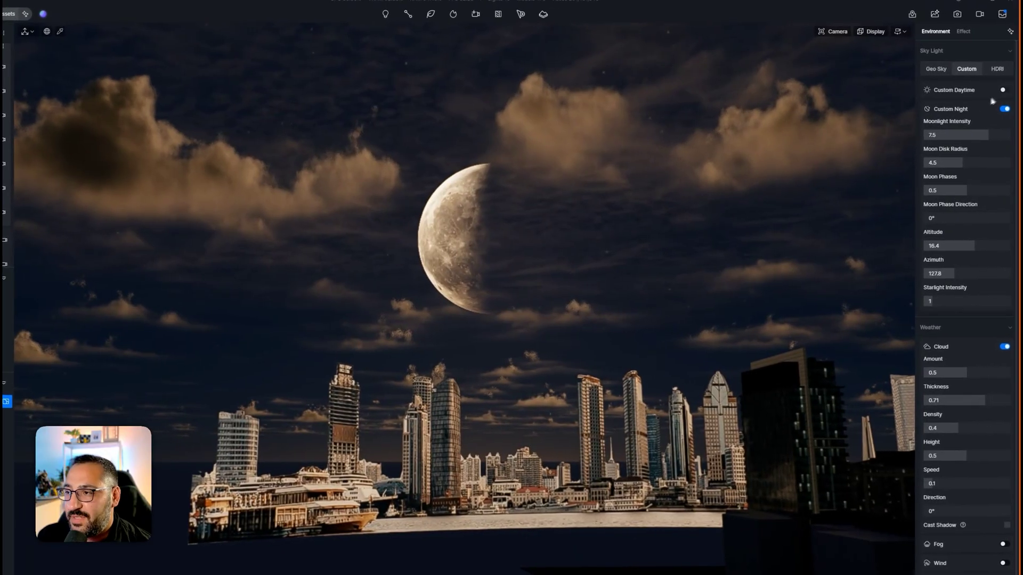
# - Replace Custom Night with Custom Daytime and lower the sun's altitude to 19.8
pyautogui.click(1003, 90)
pyautogui.click(1002, 239)
pyautogui.moveTo(767, 251); pyautogui.dragTo(720, 149, button='right')
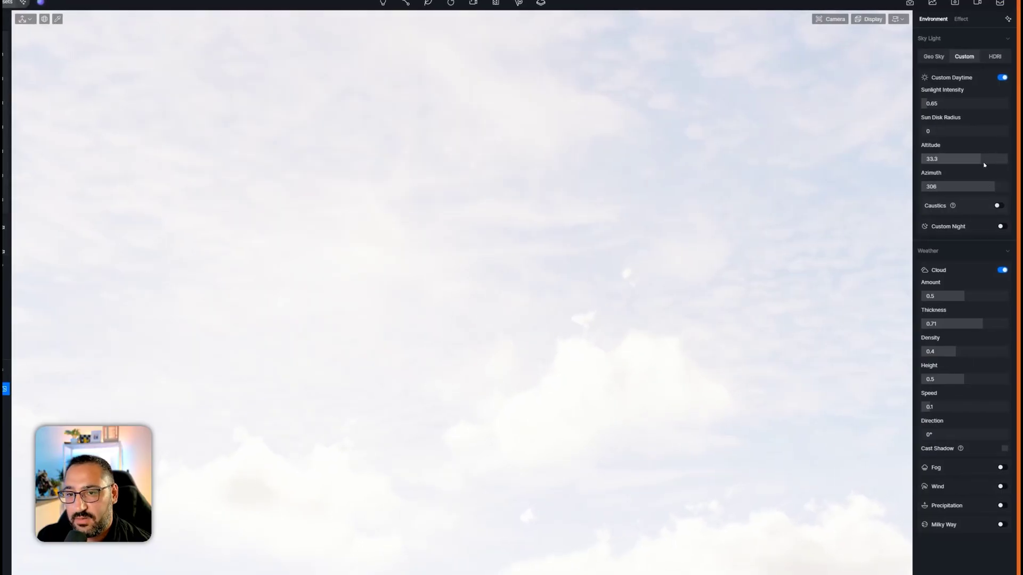
pyautogui.moveTo(983, 164); pyautogui.dragTo(979, 167)
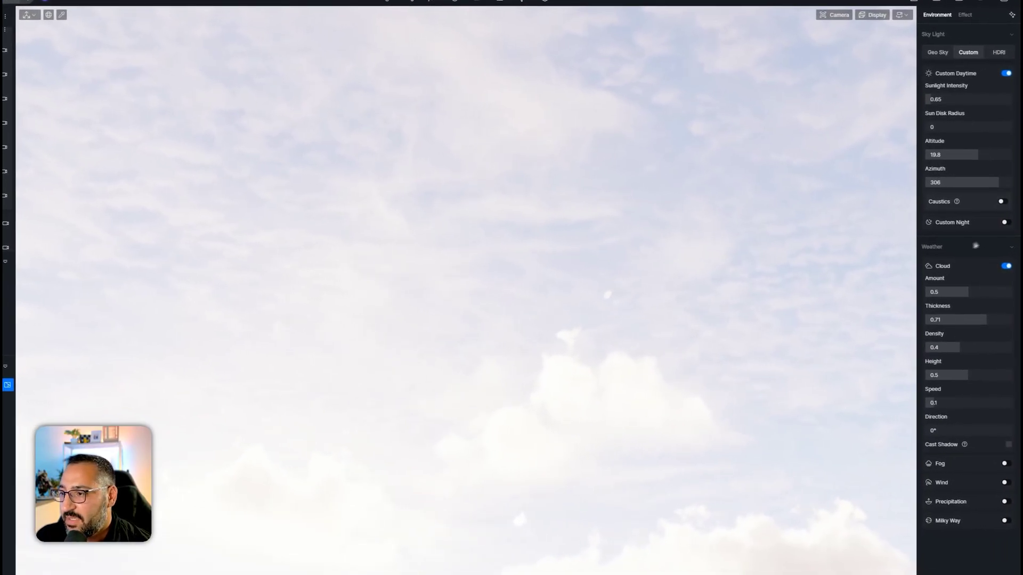
# - Return from Custom Daytime to Custom Night and view the moon over the surrounding city
pyautogui.click(1005, 222)
pyautogui.click(1006, 73)
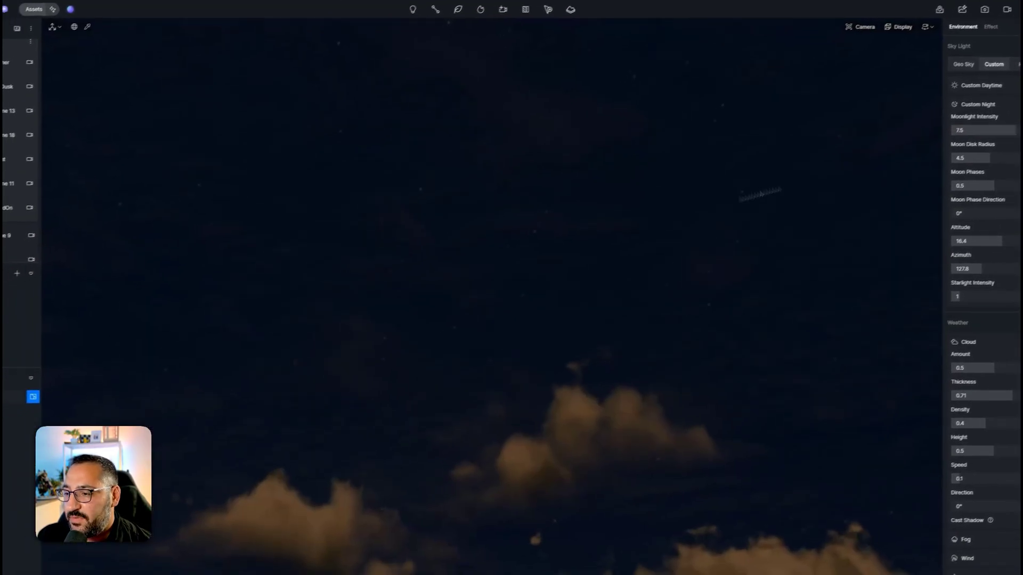
pyautogui.moveTo(738, 199); pyautogui.dragTo(708, 205, button='right')
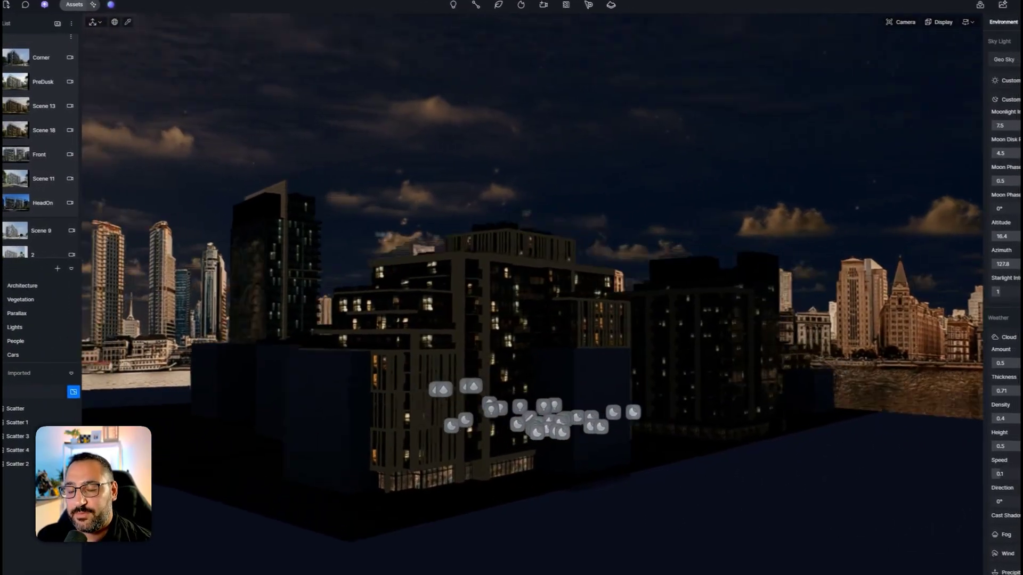
pyautogui.moveTo(532, 287); pyautogui.dragTo(389, 277, button='right')
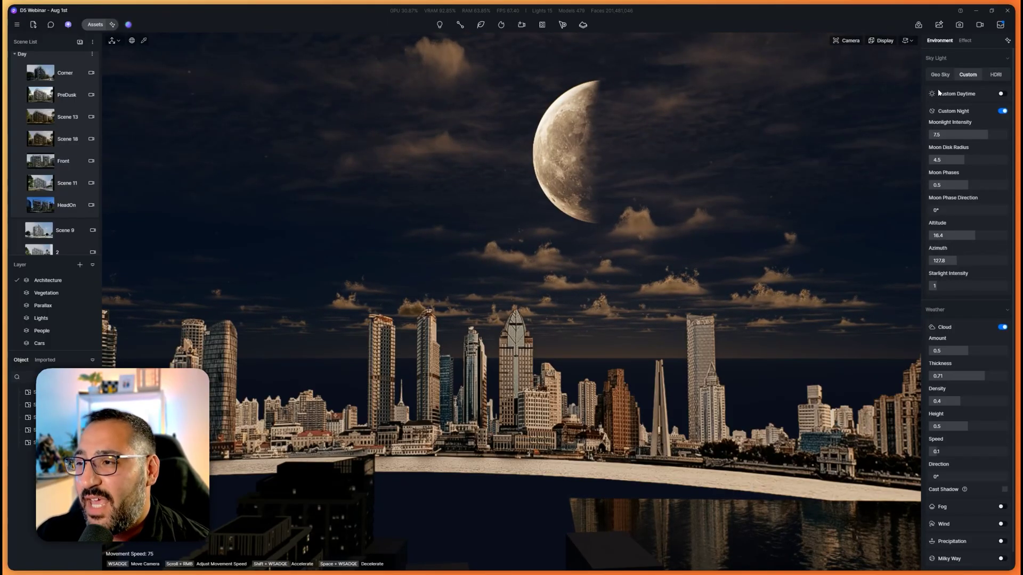
# - Switch the sky light to HDRI, fly back toward the main building and load Scene 13
pyautogui.click(996, 75)
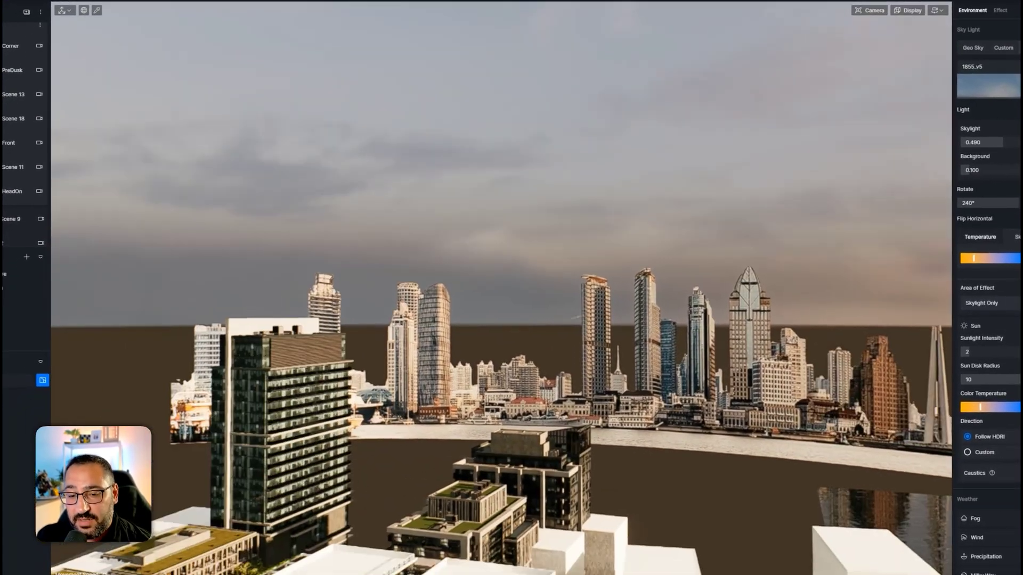
pyautogui.press('q')
pyautogui.press('w')
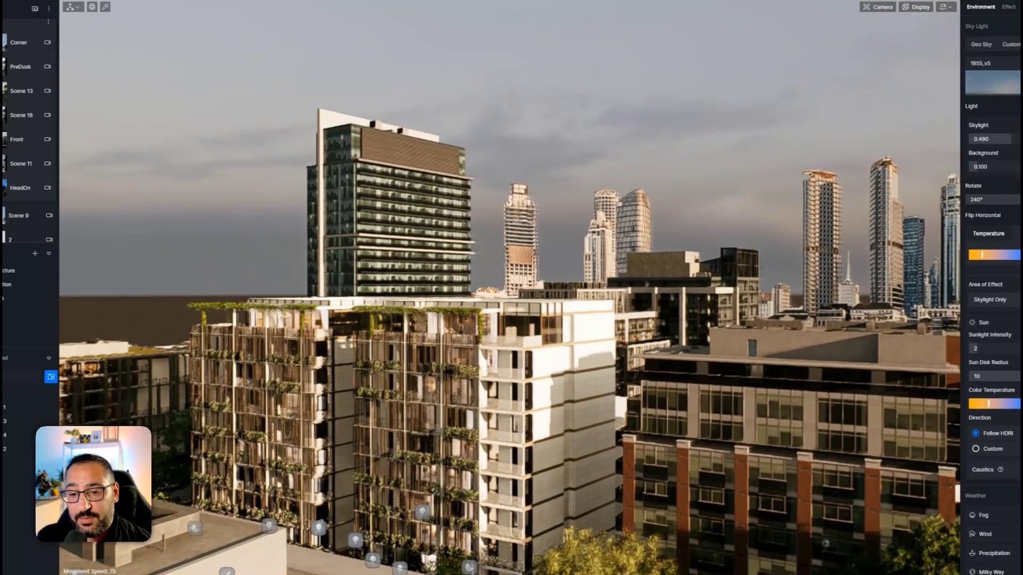
pyautogui.click(26, 90)
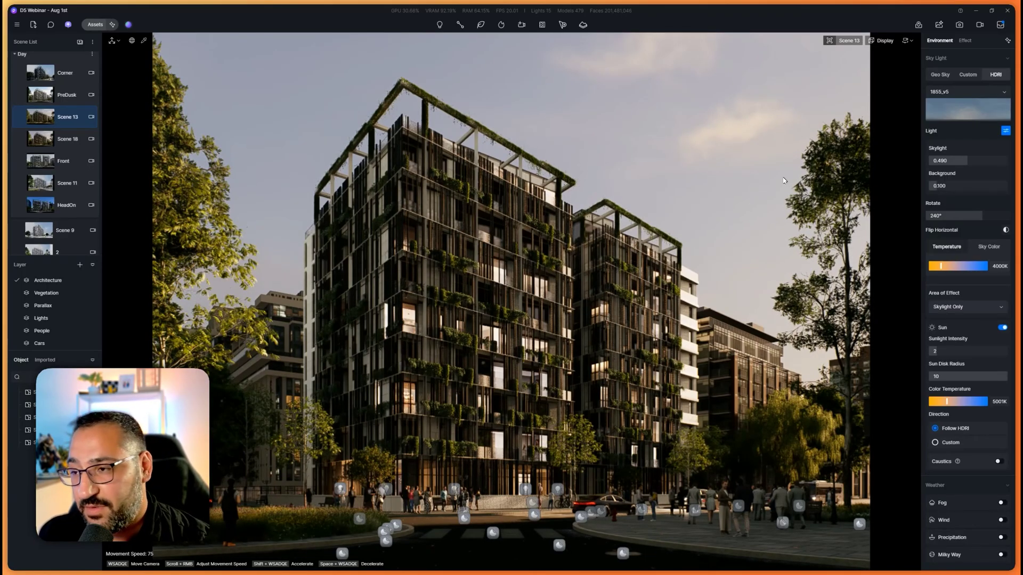
# - Set the HDRI light's skylight intensity to 0.540 and its background intensity to 0.150
pyautogui.click(972, 160)
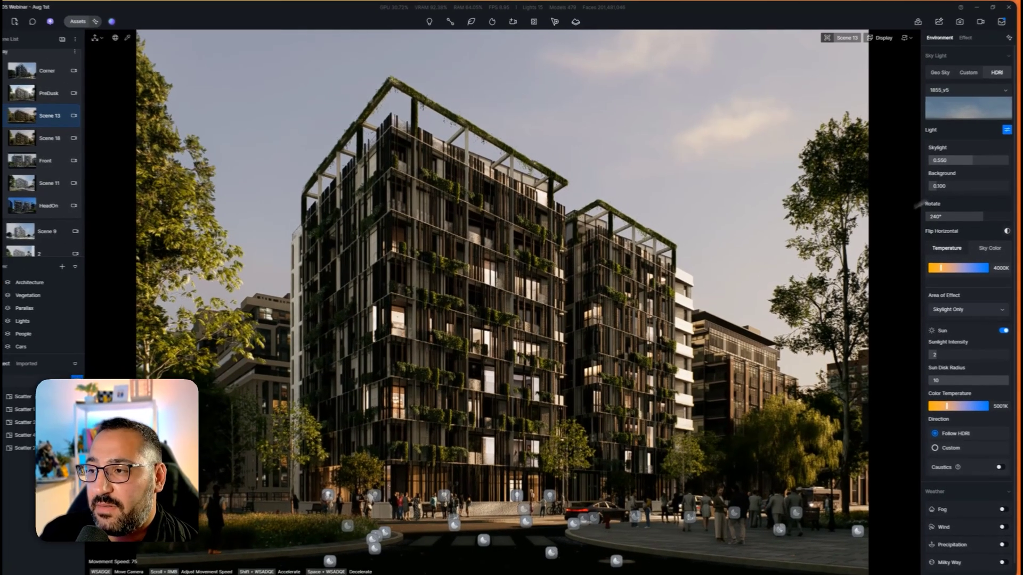
pyautogui.moveTo(972, 161); pyautogui.dragTo(939, 171)
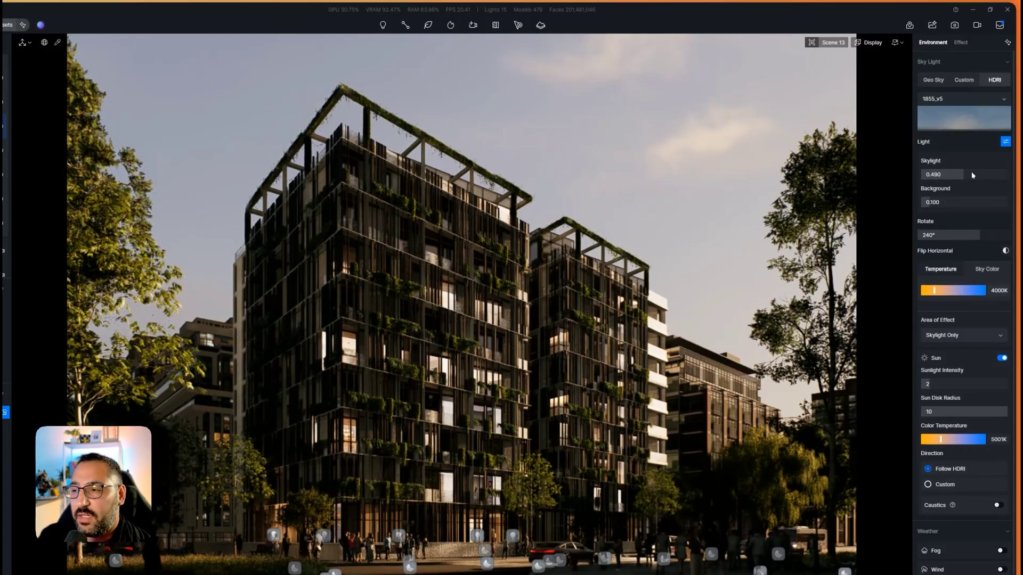
pyautogui.moveTo(965, 172); pyautogui.dragTo(974, 203)
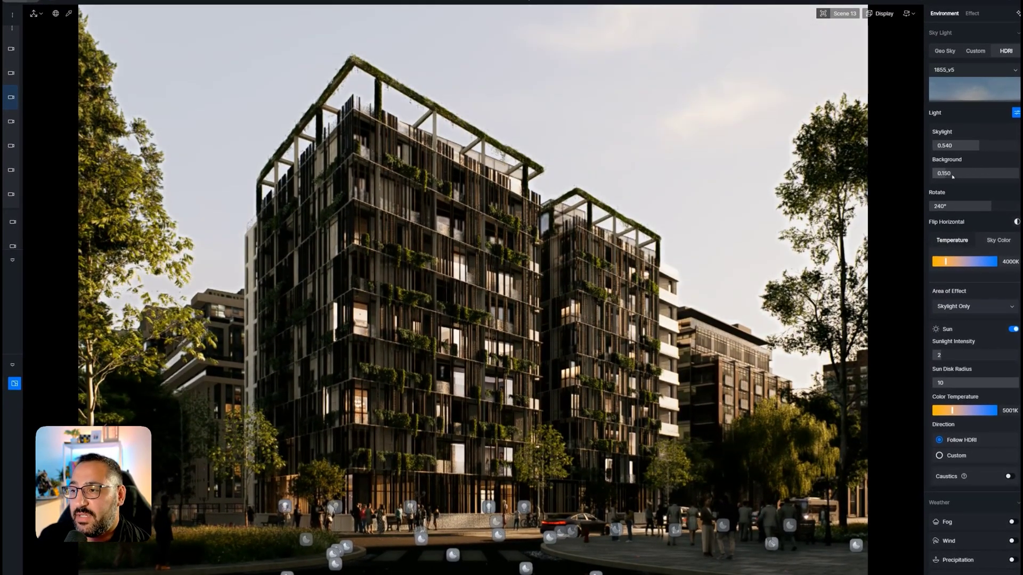
# - Switch the HDRI library from Custom to Default and apply the Midday sky
pyautogui.click(986, 91)
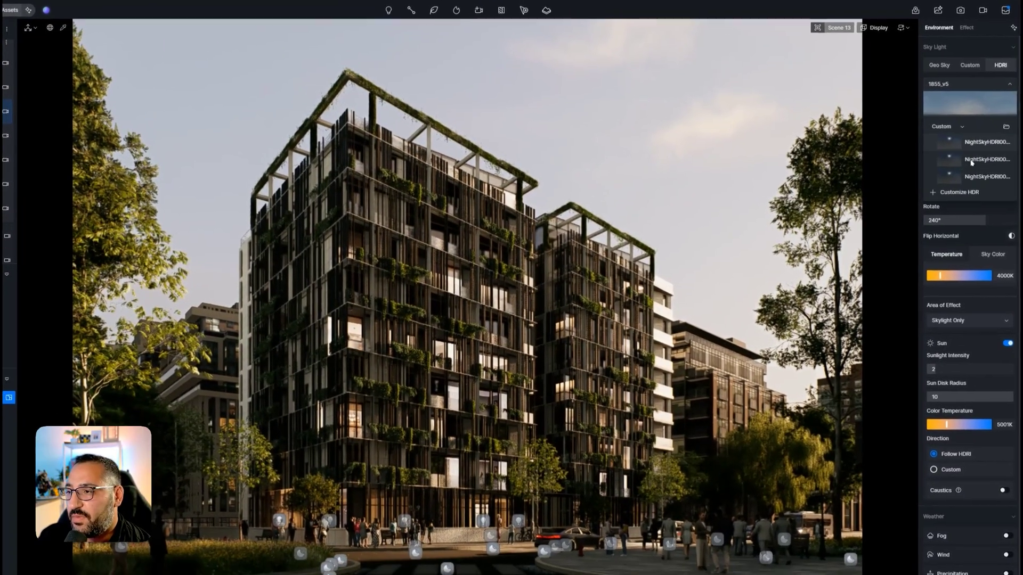
pyautogui.click(953, 142)
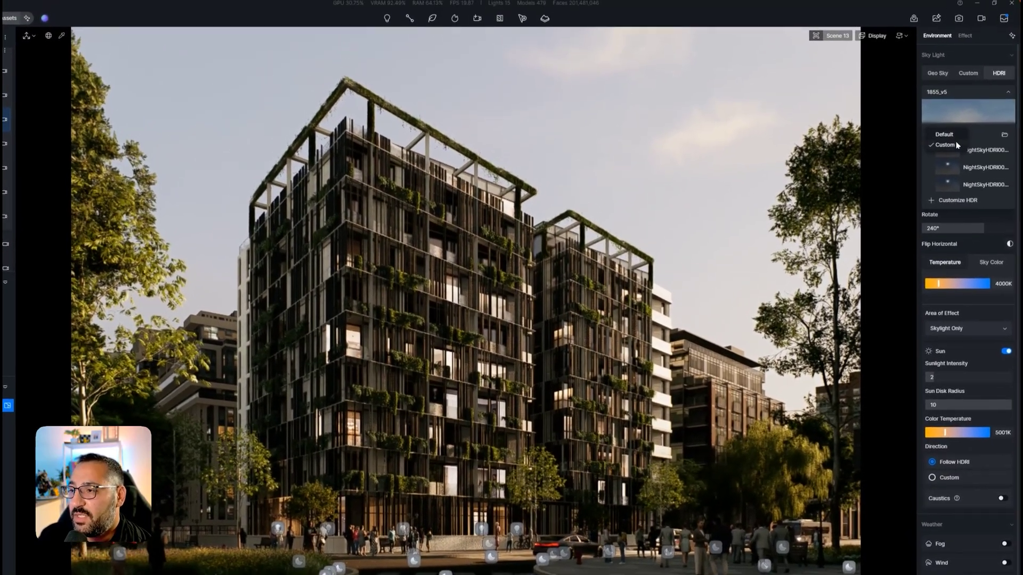
pyautogui.click(944, 135)
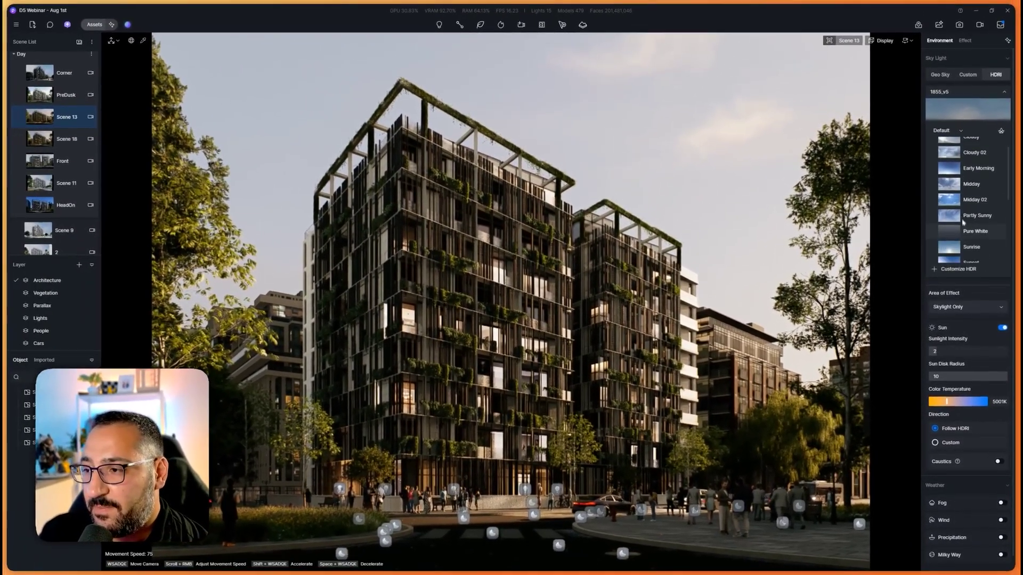
pyautogui.scroll(2, 965, 218)
pyautogui.click(978, 186)
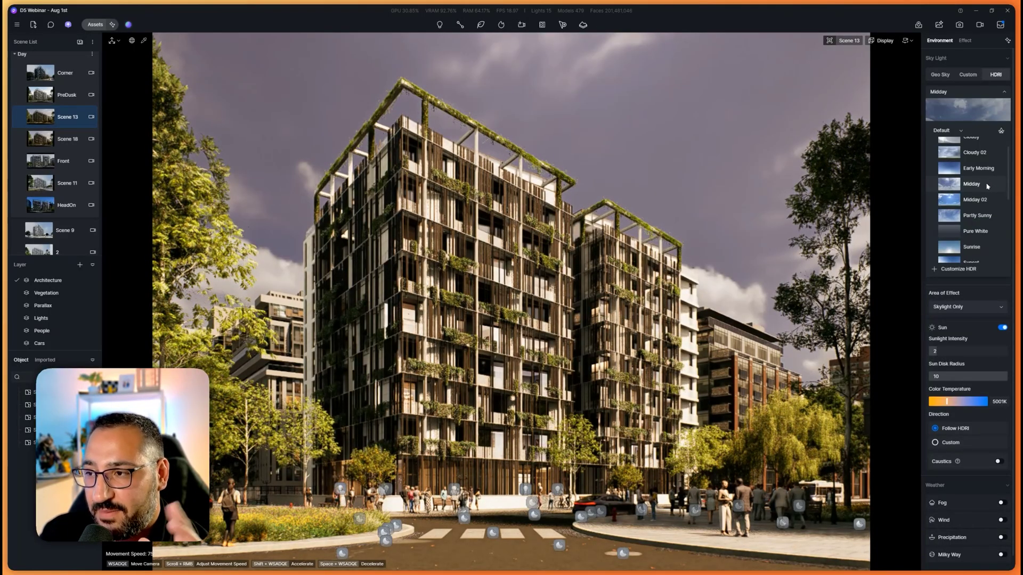
# - Replace the Midday HDRI with Cloudy 02 and finish browsing the default skies
pyautogui.scroll(2, 985, 187)
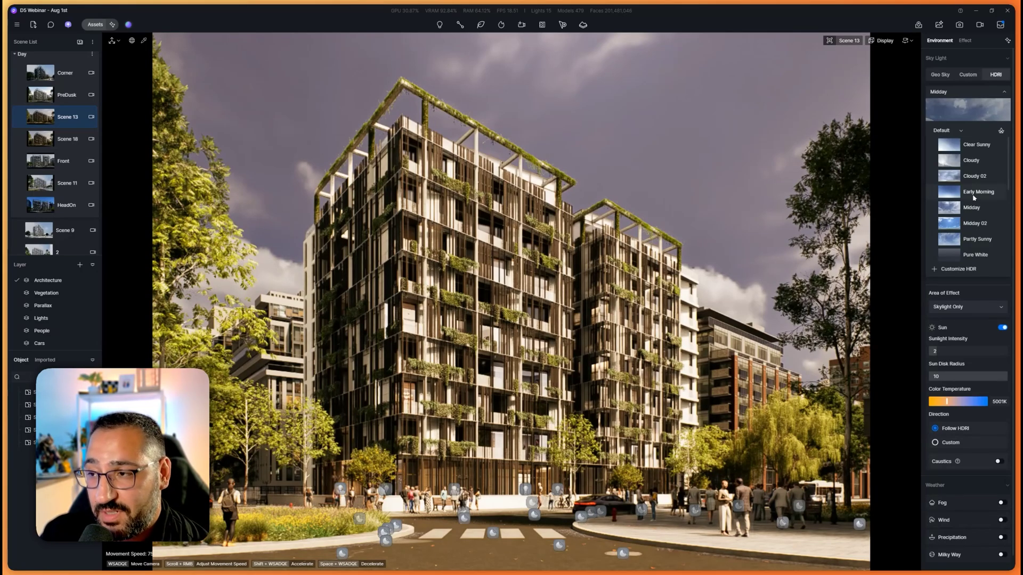
pyautogui.click(991, 175)
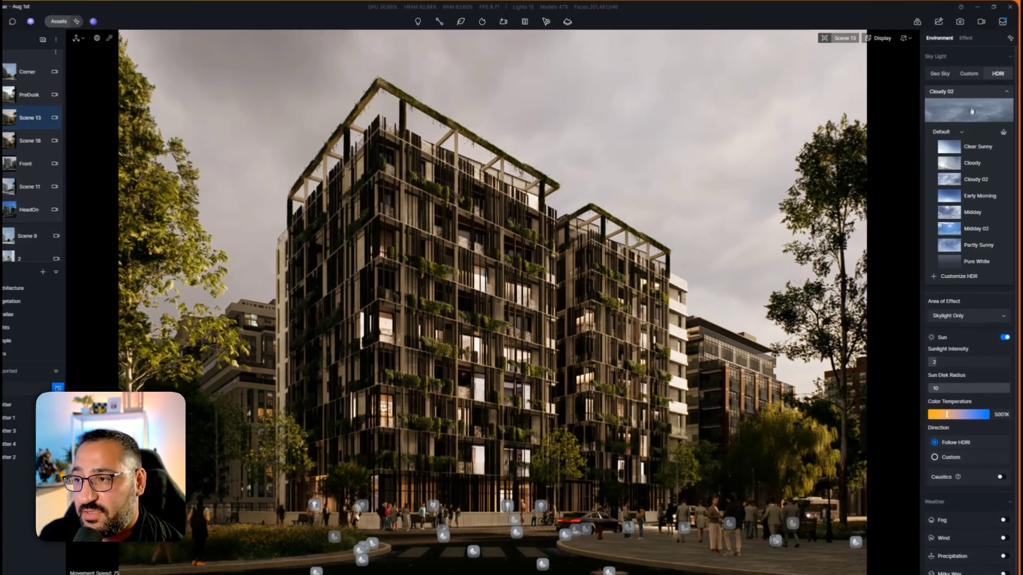
pyautogui.click(974, 95)
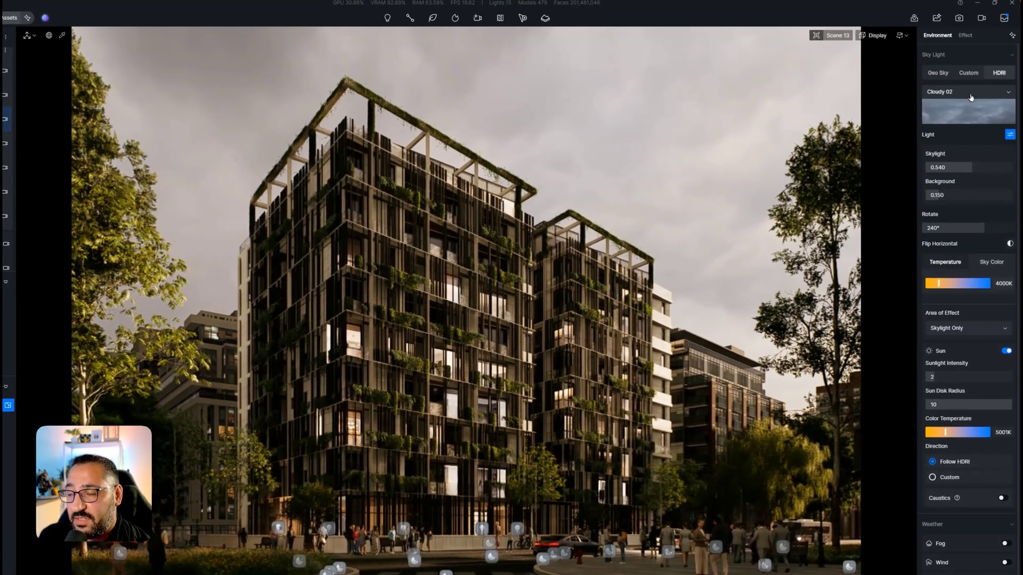
pyautogui.click(975, 95)
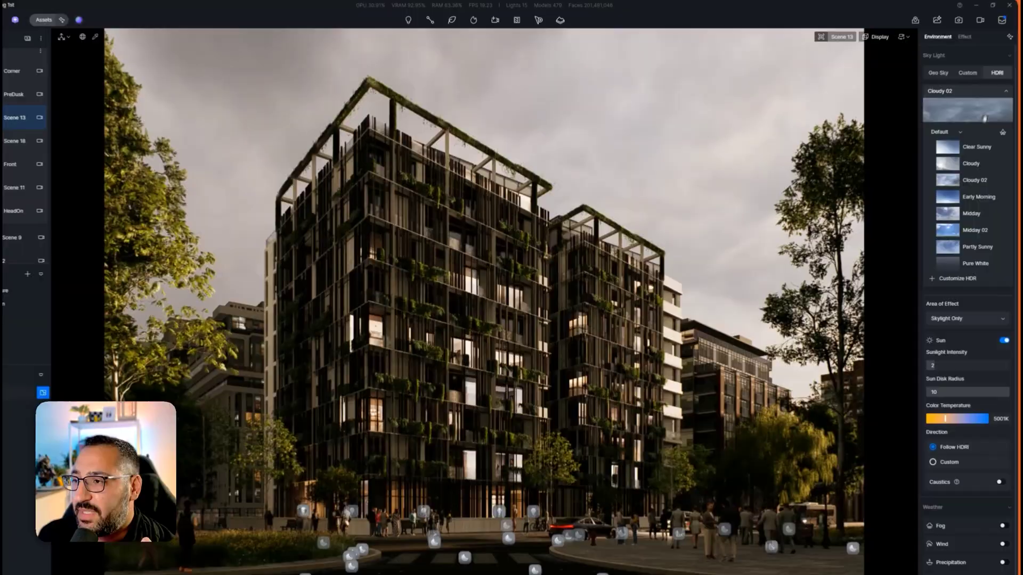
pyautogui.click(979, 93)
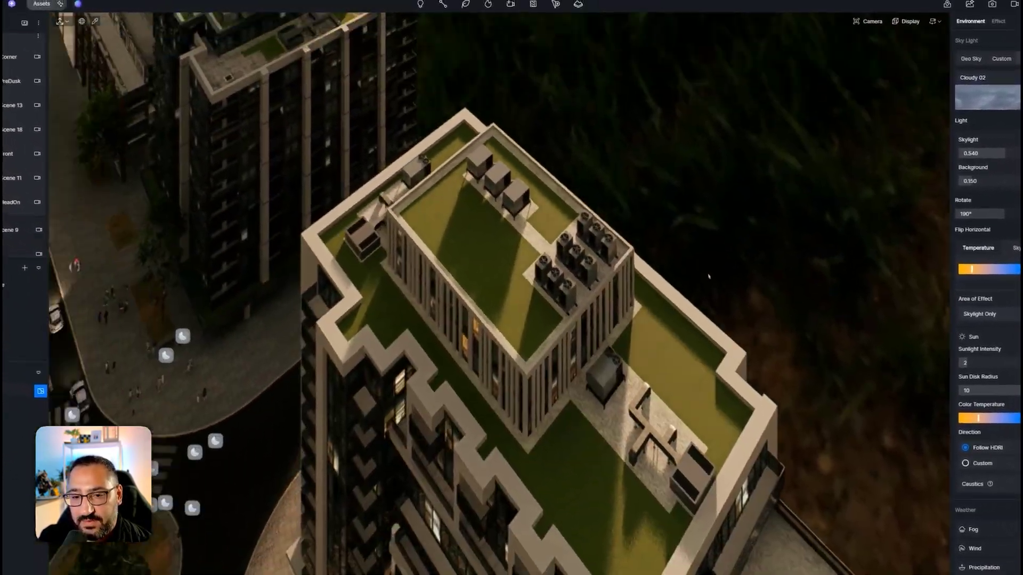
# - Rotate the Cloudy 02 HDRI to 133.3° above the surrounding city
pyautogui.moveTo(708, 273); pyautogui.dragTo(556, 253, button='right')
pyautogui.scroll(-5, 530, 247)
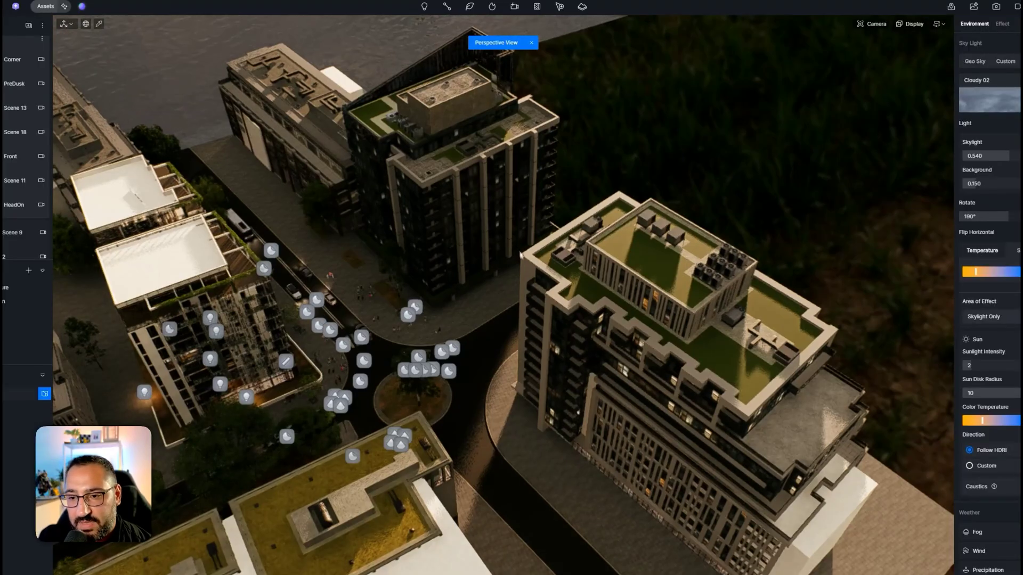
pyautogui.moveTo(530, 248); pyautogui.dragTo(552, 304, button='middle')
pyautogui.moveTo(561, 279); pyautogui.dragTo(534, 320, button='right')
pyautogui.scroll(3, 535, 319)
pyautogui.moveTo(534, 320); pyautogui.dragTo(538, 155, button='middle')
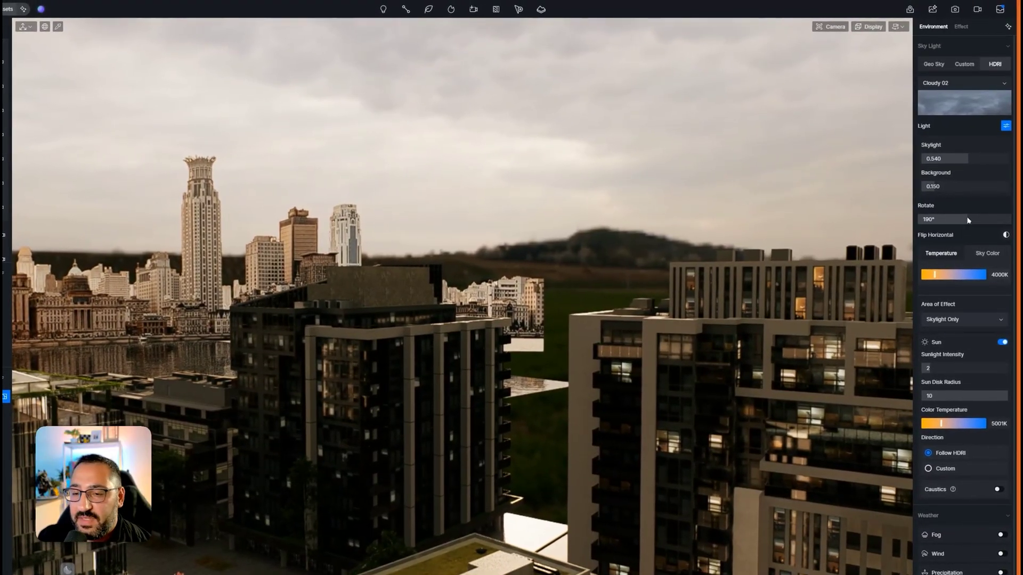
pyautogui.moveTo(968, 219)
pyautogui.mouseDown()
pyautogui.moveTo(987, 220)
pyautogui.moveTo(960, 219)
pyautogui.mouseUp()
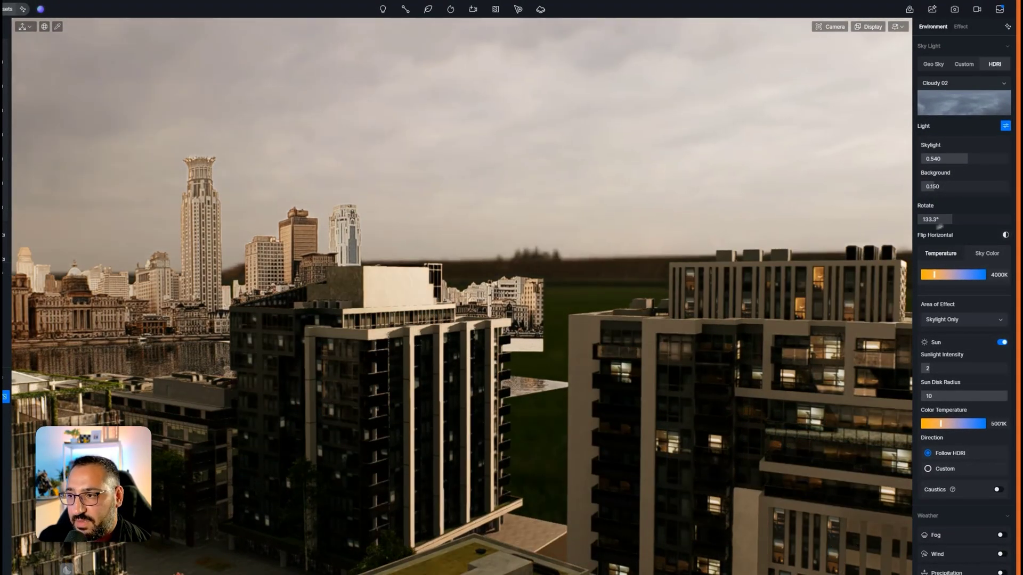
# - Apply the Clear Sunny default HDRI and look toward its sun over the street
pyautogui.click(961, 102)
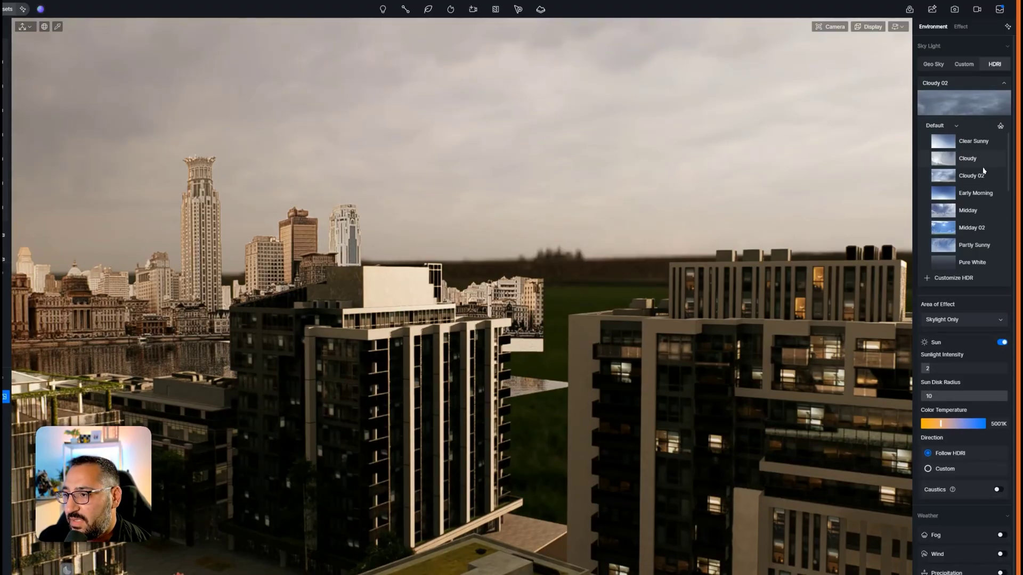
pyautogui.click(981, 149)
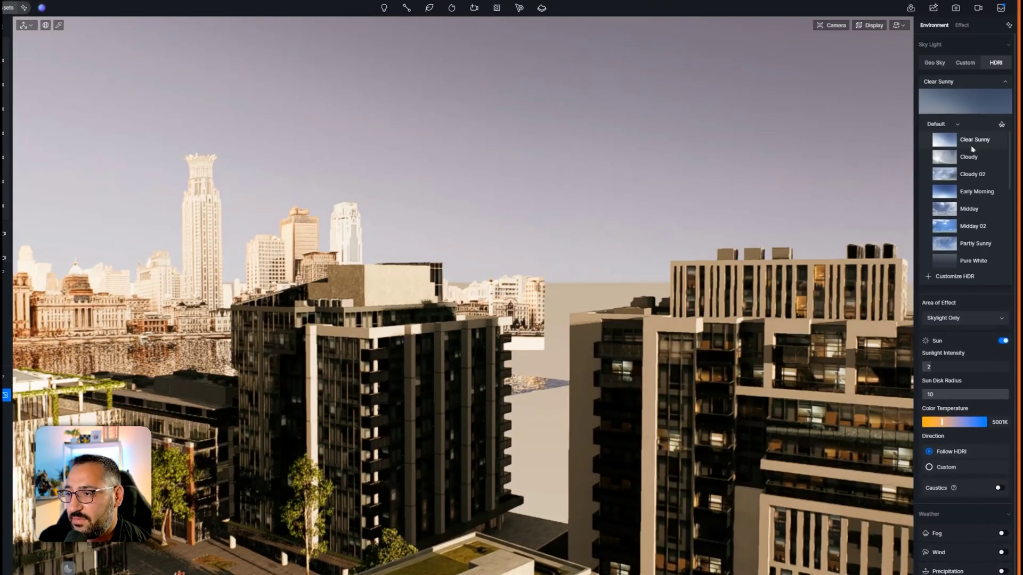
pyautogui.moveTo(512, 288); pyautogui.dragTo(639, 318, button='right')
pyautogui.press('s')
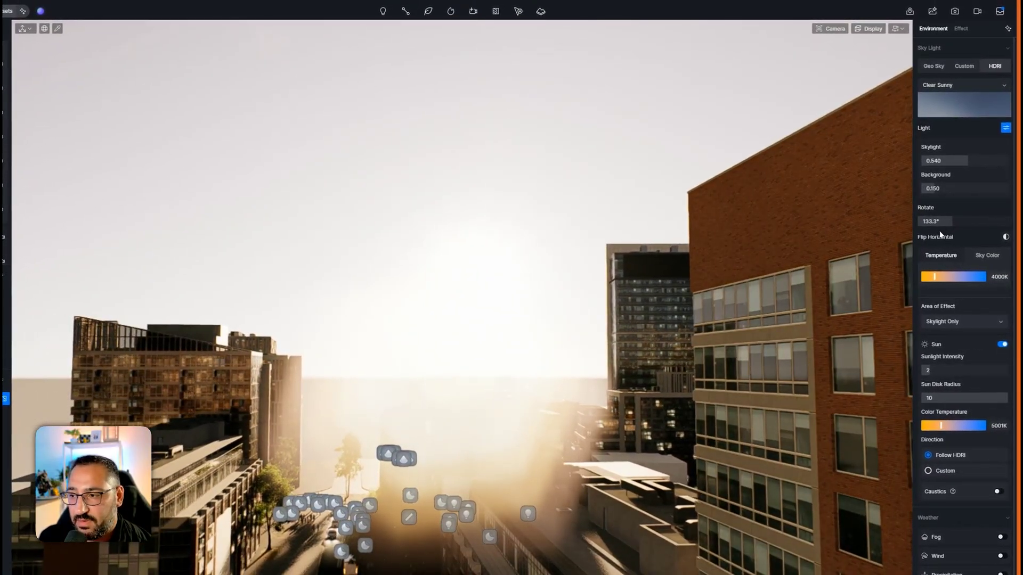
# - Rotate the Clear Sunny HDRI further and examine the sunlight on the buildings facing the river skyline
pyautogui.moveTo(946, 222)
pyautogui.mouseDown()
pyautogui.moveTo(976, 221)
pyautogui.moveTo(944, 220)
pyautogui.moveTo(958, 219)
pyautogui.mouseUp()
pyautogui.press('w')
pyautogui.moveTo(586, 287); pyautogui.dragTo(873, 320, button='right')
pyautogui.press('w')
pyautogui.press('a')
pyautogui.press('s')
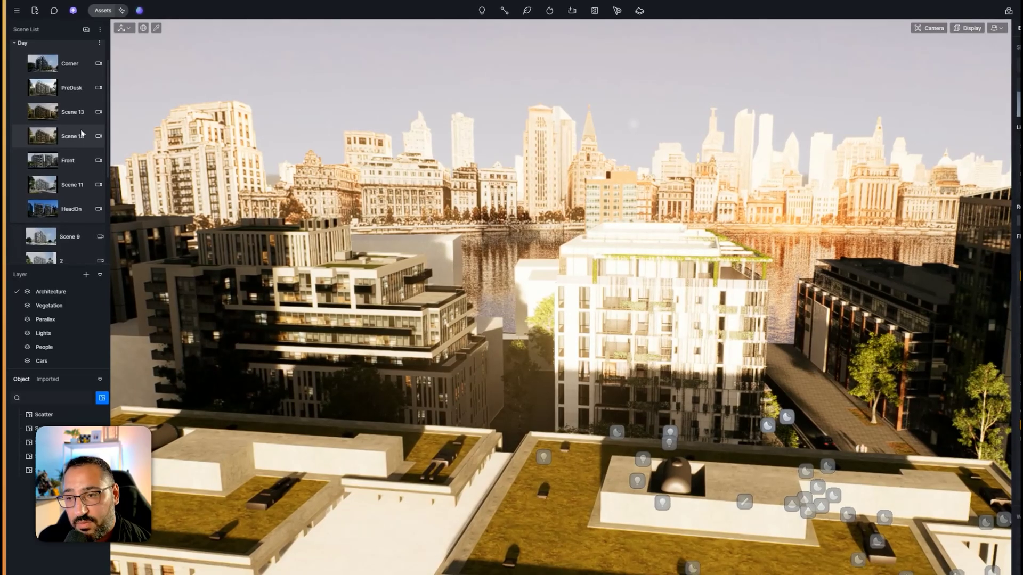
# - Load Scene 18 and give its sun a custom direction with altitude 28.4 and azimuth 280.9
pyautogui.click(76, 133)
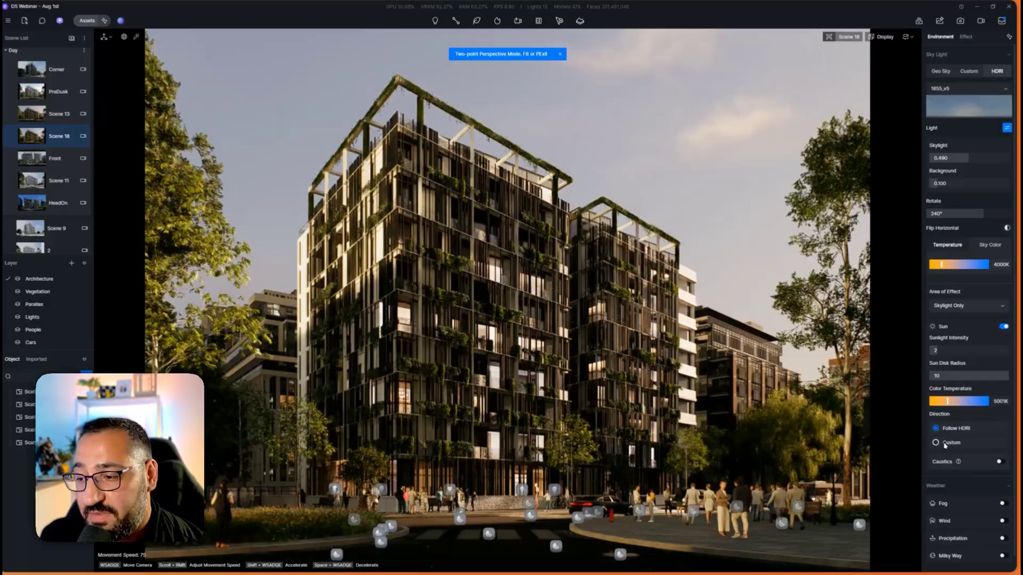
pyautogui.click(935, 442)
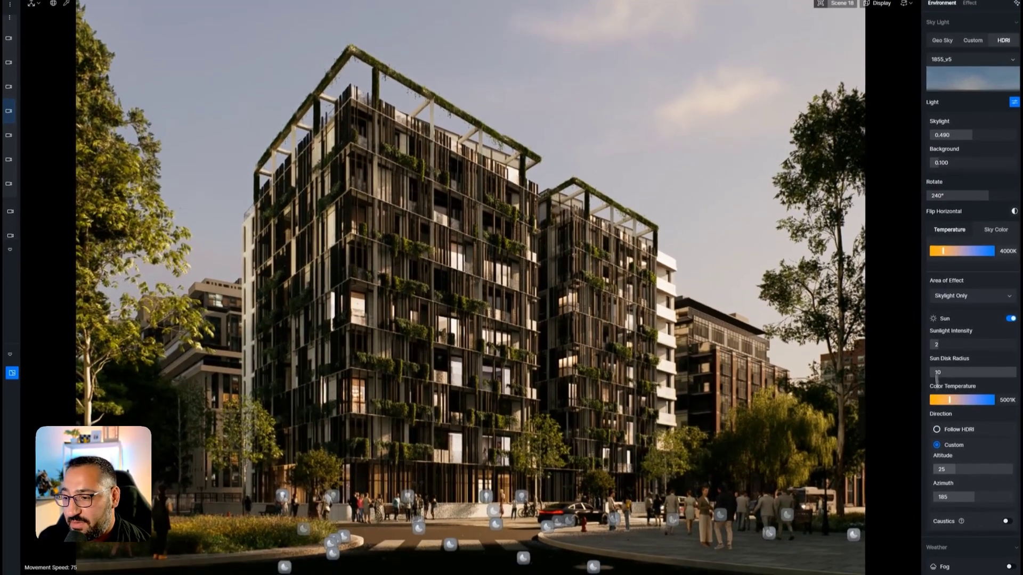
pyautogui.moveTo(941, 467); pyautogui.dragTo(986, 482)
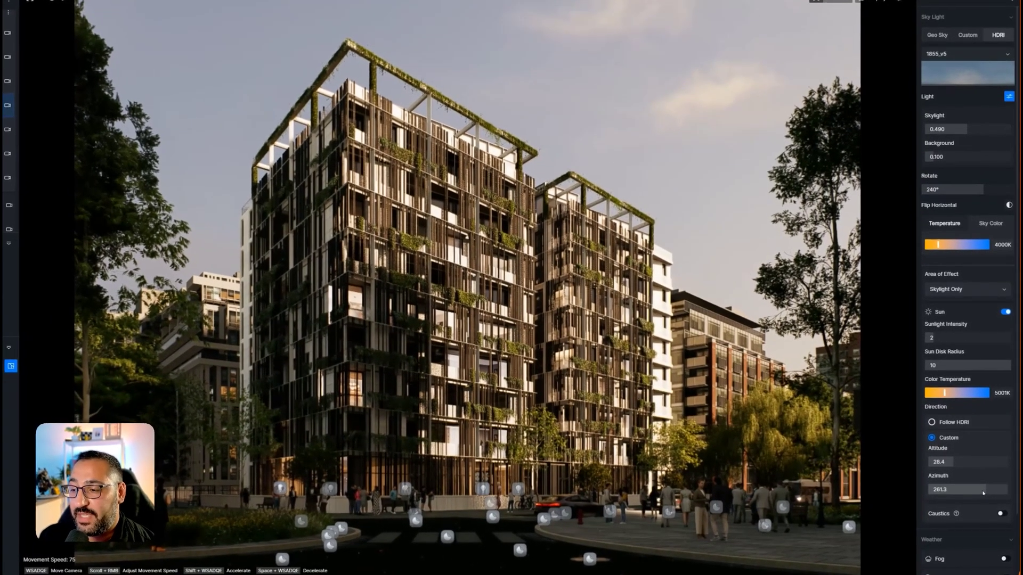
pyautogui.moveTo(979, 489); pyautogui.dragTo(992, 494)
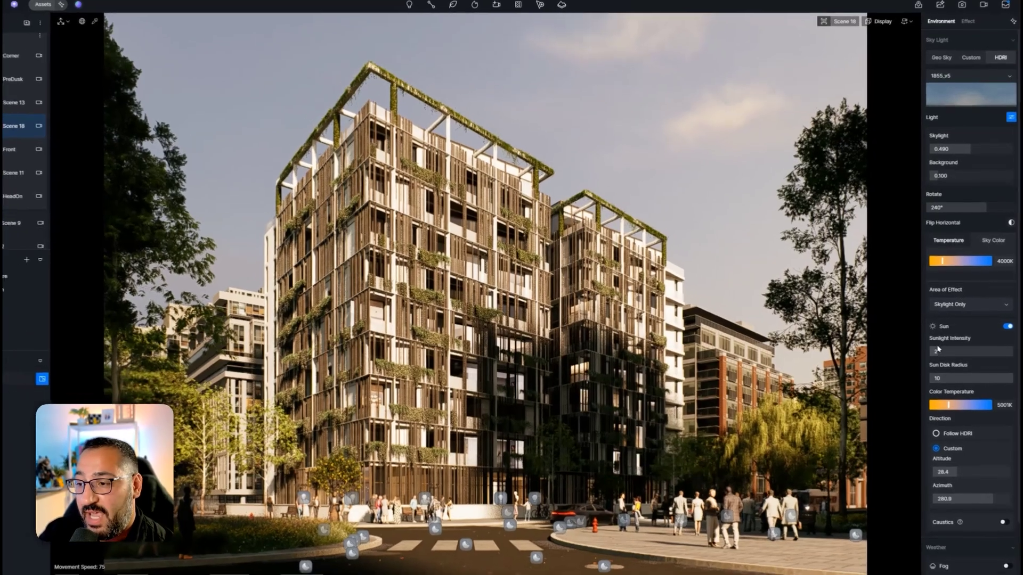
# - Set the sunlight intensity to 11.5 and the sun disk radius to 5.9
pyautogui.moveTo(936, 351); pyautogui.dragTo(979, 352)
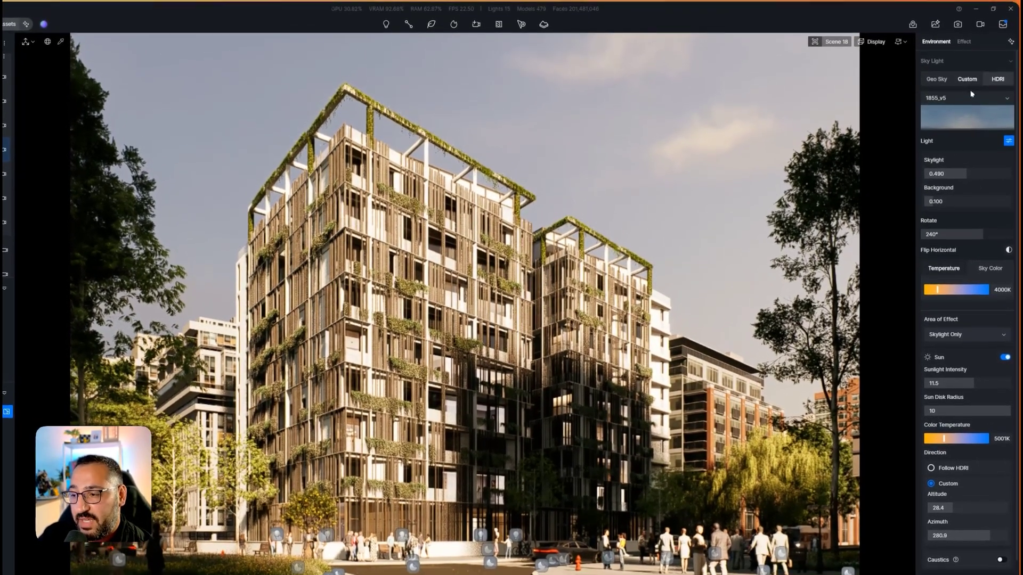
pyautogui.moveTo(985, 410); pyautogui.dragTo(973, 411)
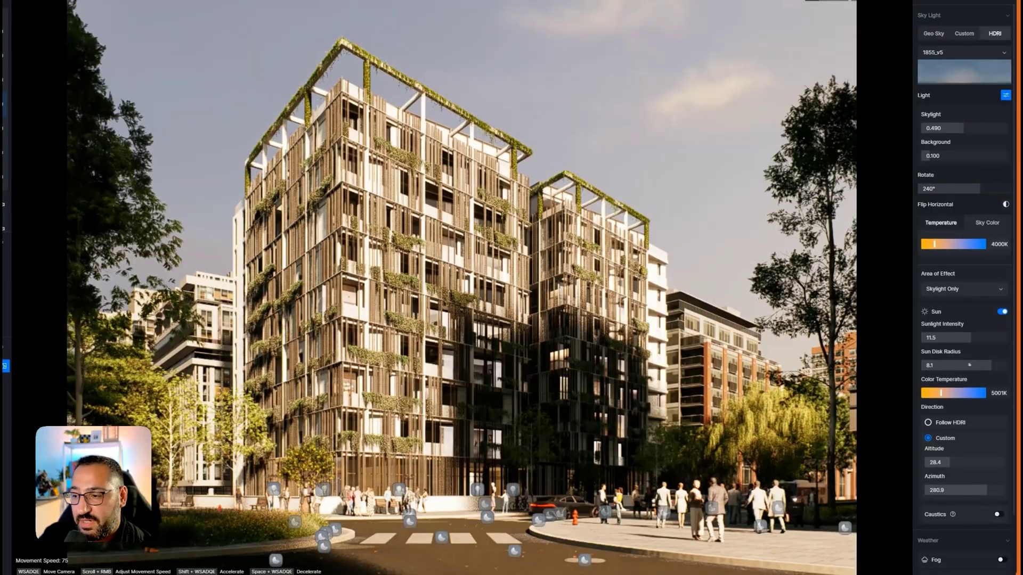
pyautogui.moveTo(971, 365); pyautogui.dragTo(966, 364)
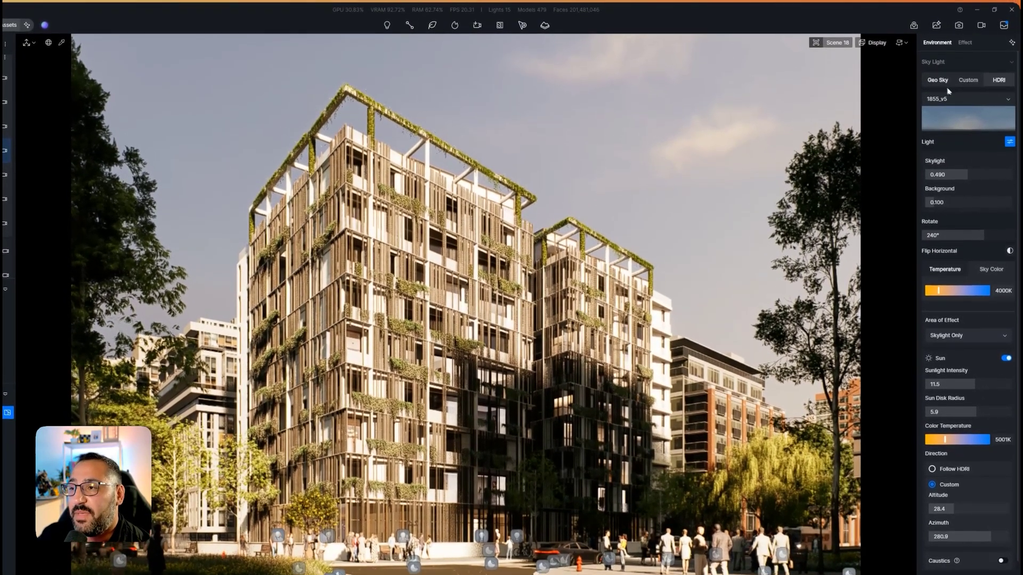
# - Compare Scene 18 under the Geo Sky and Custom modes, then return to HDRI
pyautogui.click(933, 33)
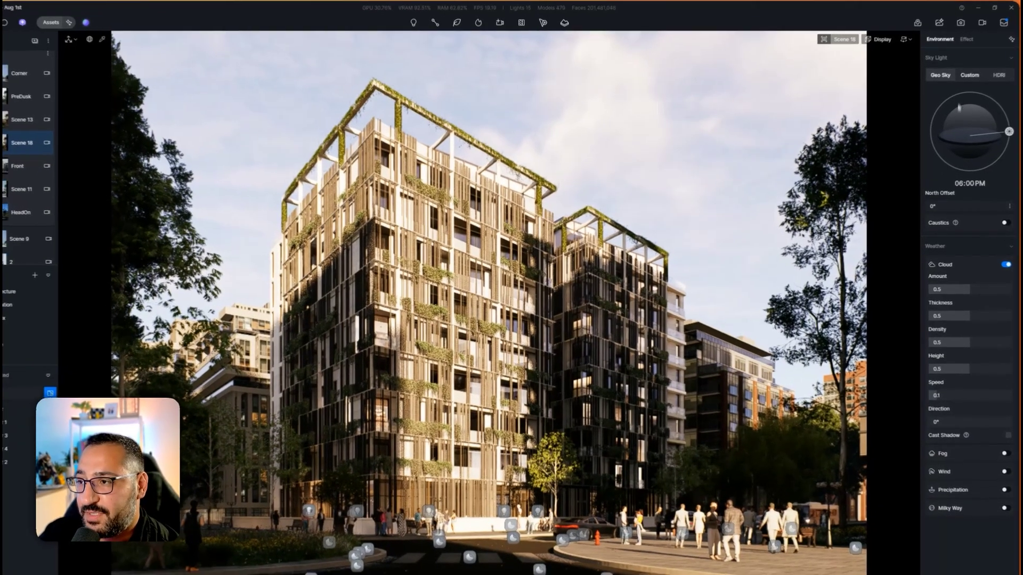
pyautogui.click(970, 75)
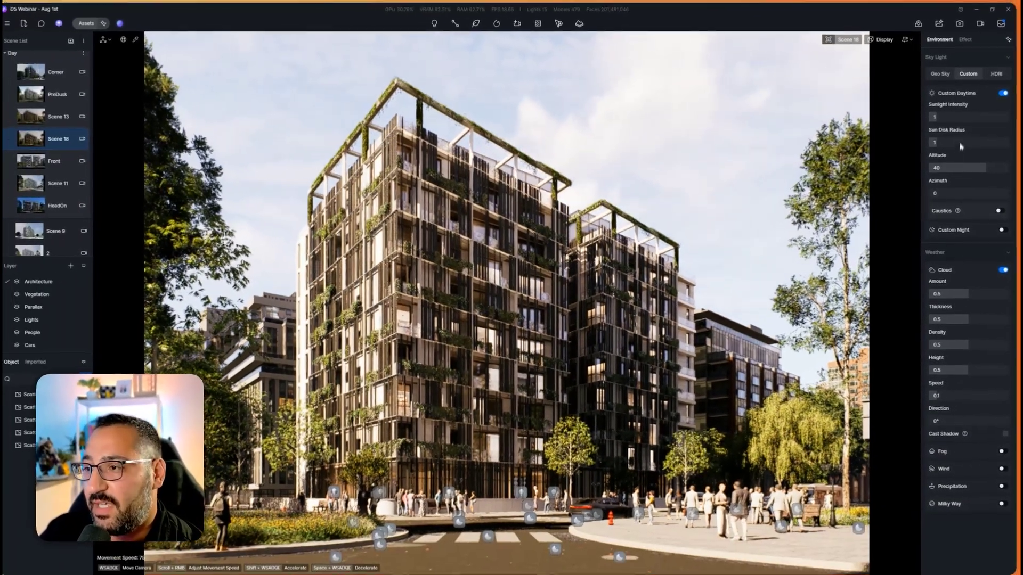
pyautogui.click(996, 73)
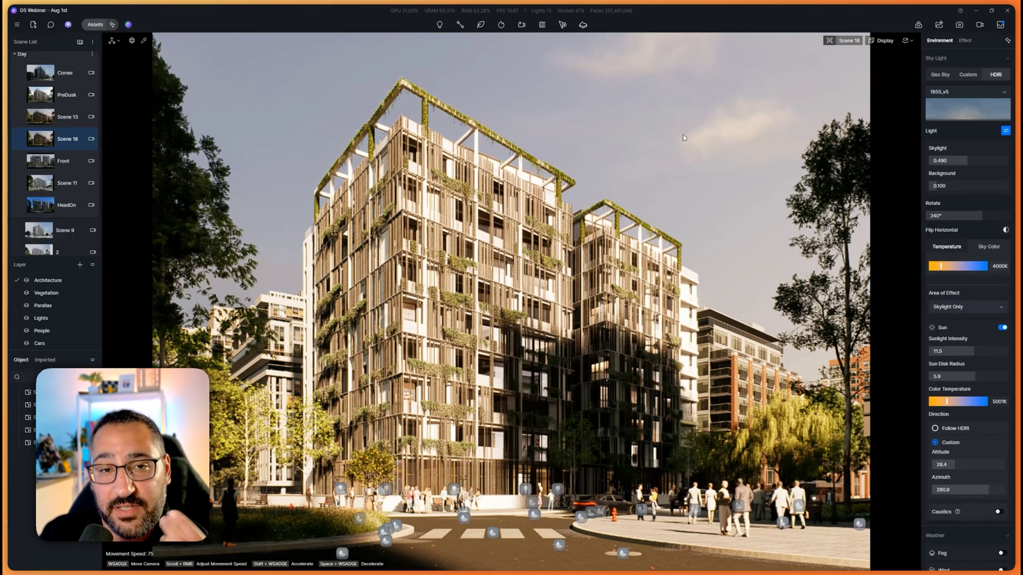
# - Expand the AI Atmosphere Match scene group and open the reference-image upload for AI Atmosphere Match
pyautogui.scroll(-3, 60, 205)
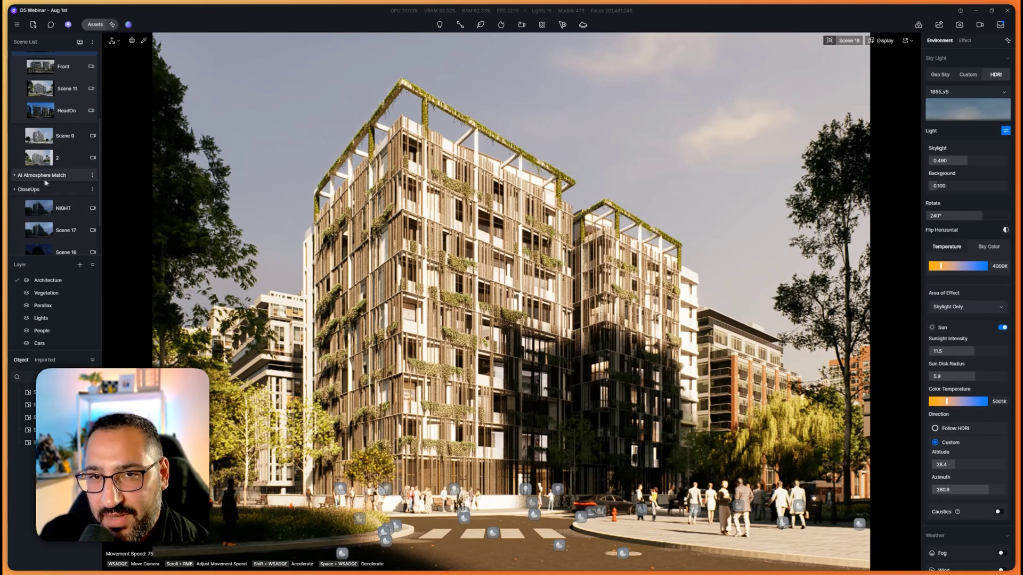
pyautogui.click(47, 181)
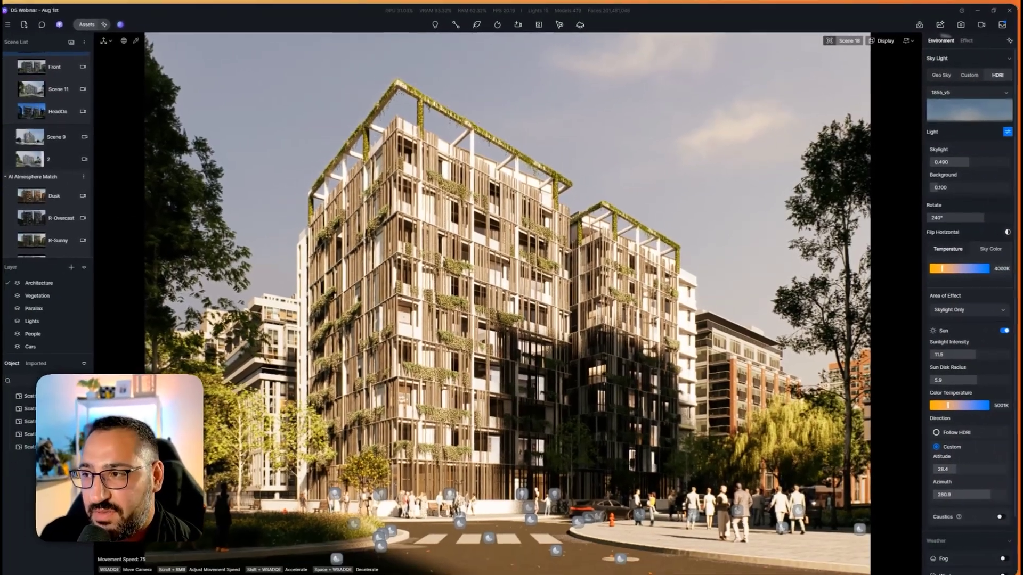
pyautogui.click(1008, 41)
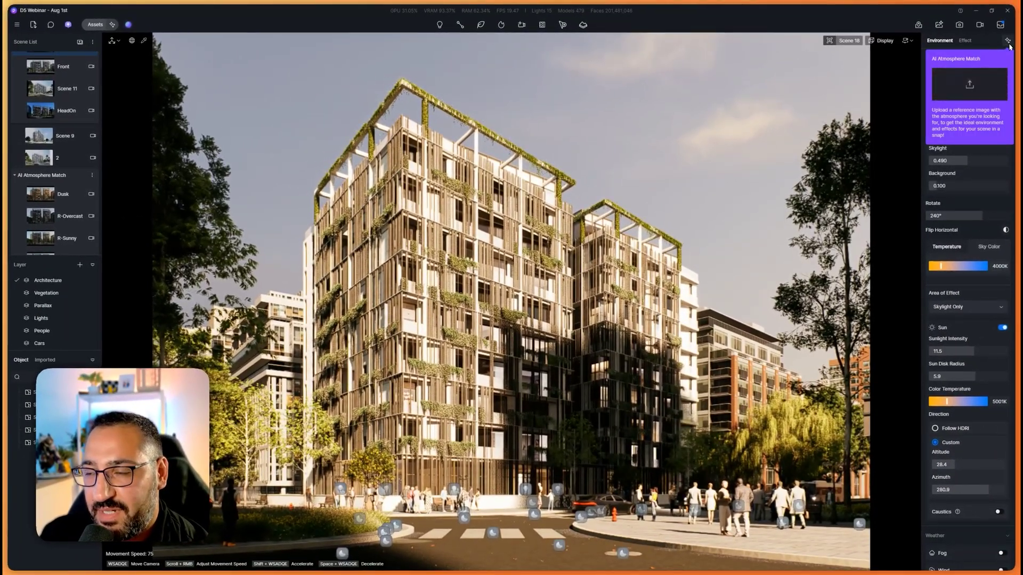
# - Load the Dusk, R-Overcast and R-Sunny scenes in turn to compare their AI skies, and reopen AI Atmosphere Match
pyautogui.click(76, 201)
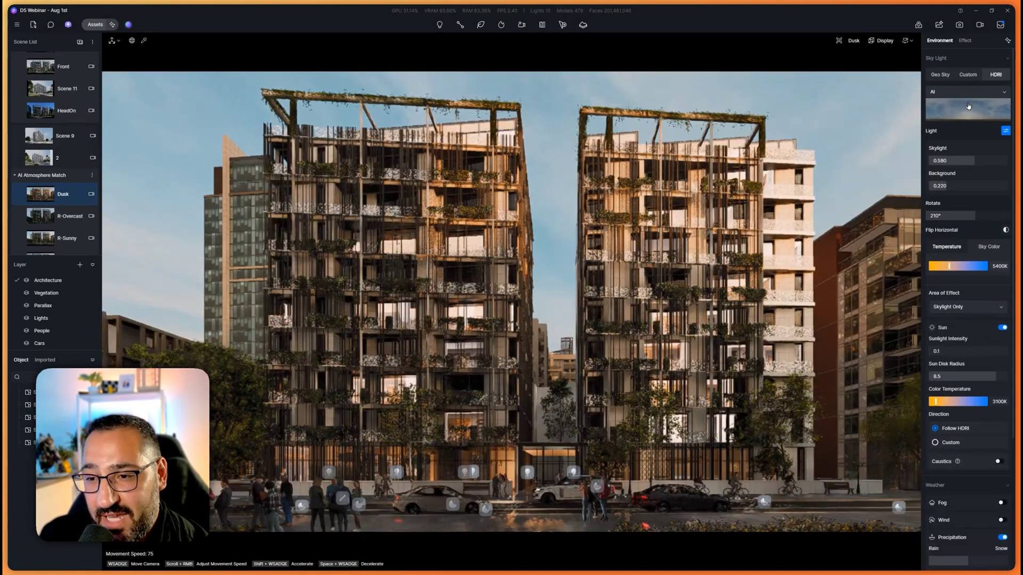
pyautogui.click(67, 218)
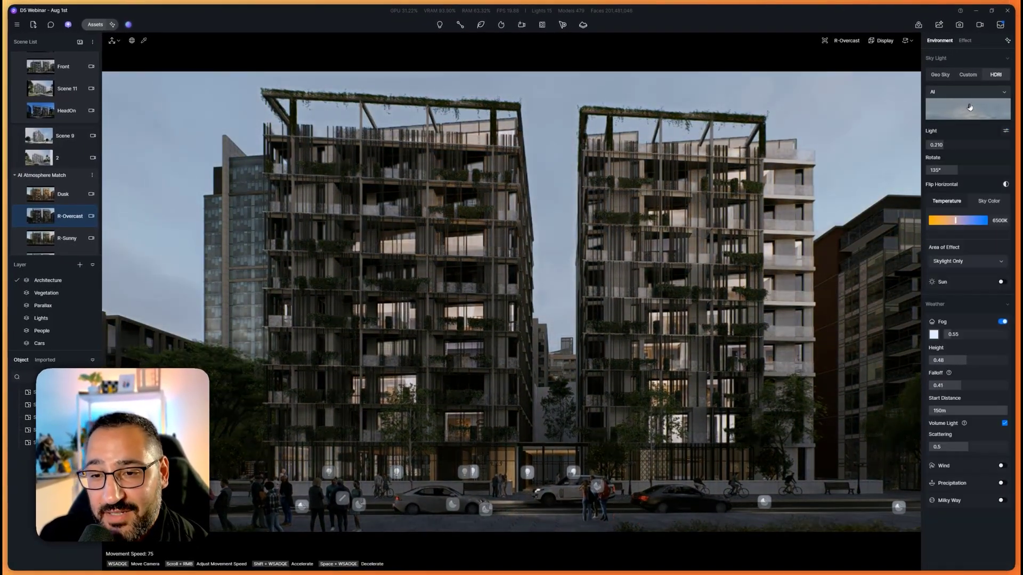
pyautogui.click(75, 238)
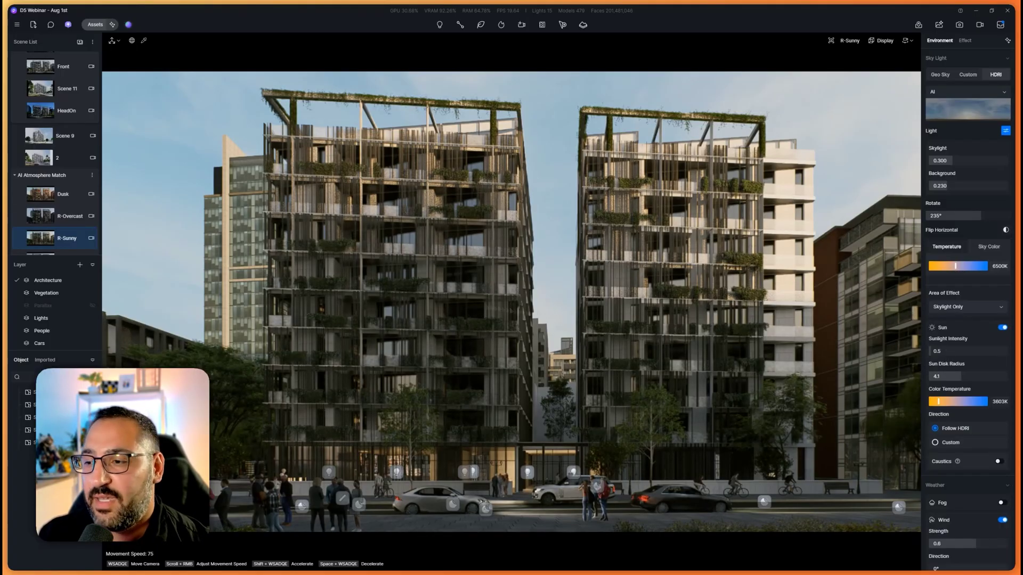
pyautogui.click(1006, 42)
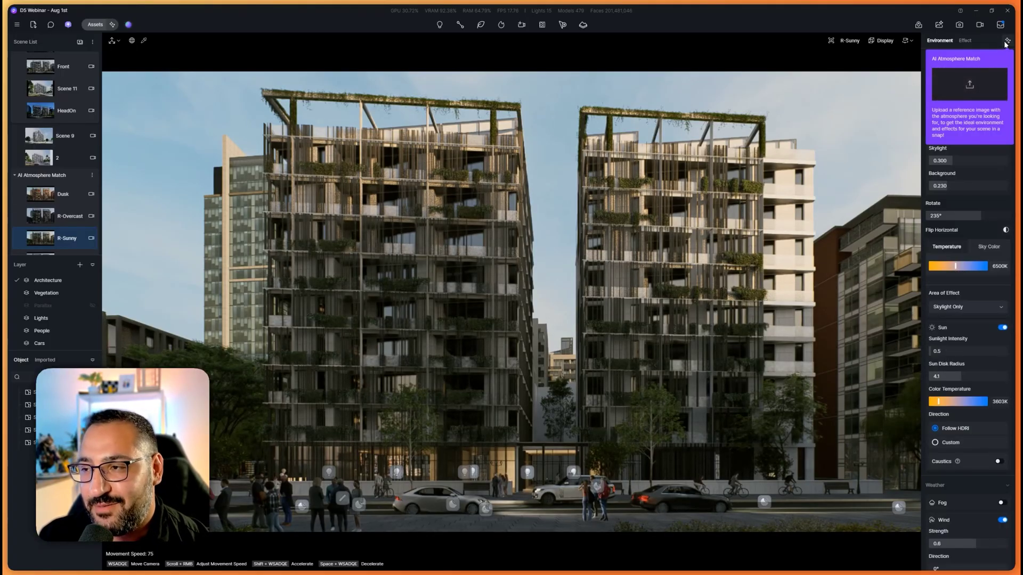